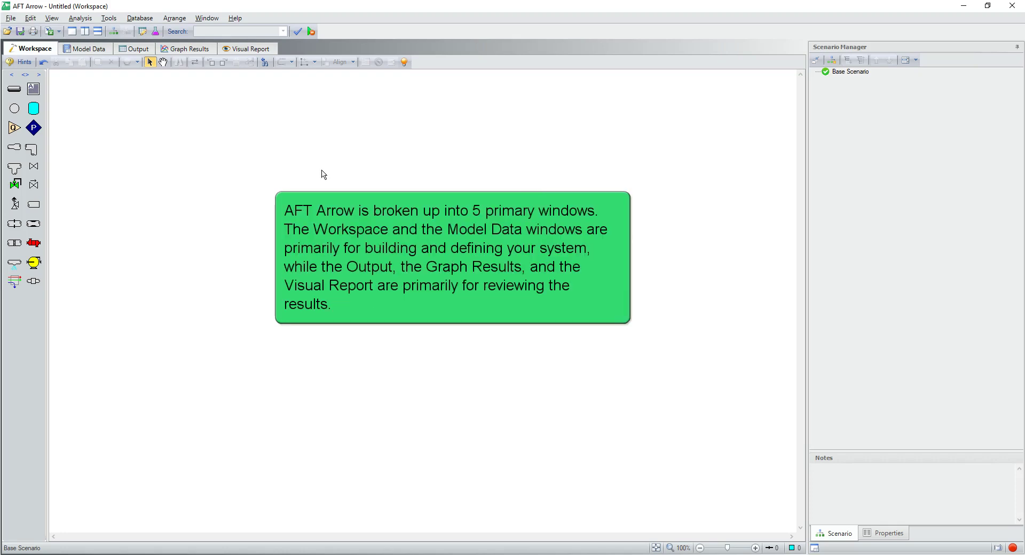
- Draw pipe P1 on the workspace and place junction J1 below it
left_click(206, 21)
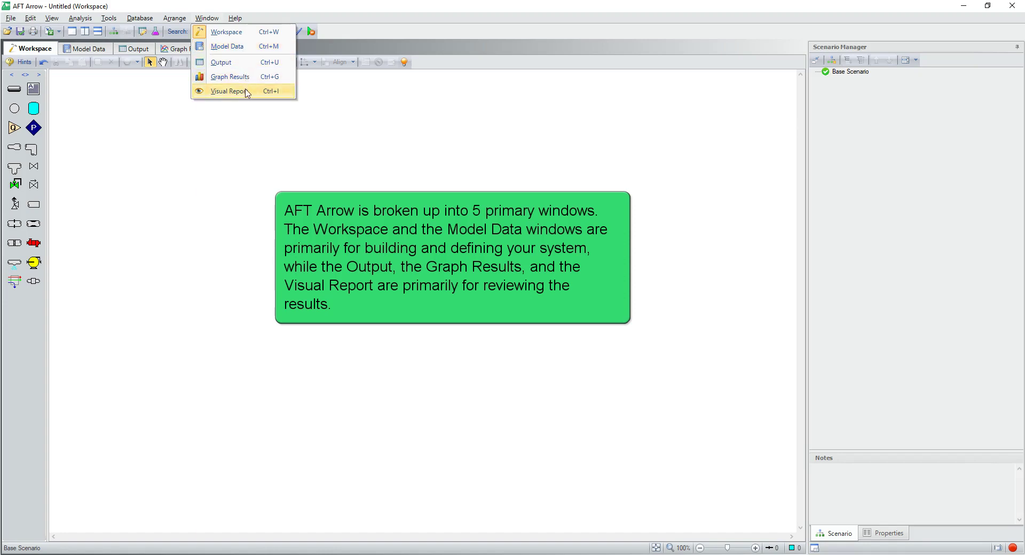
left_click(203, 21)
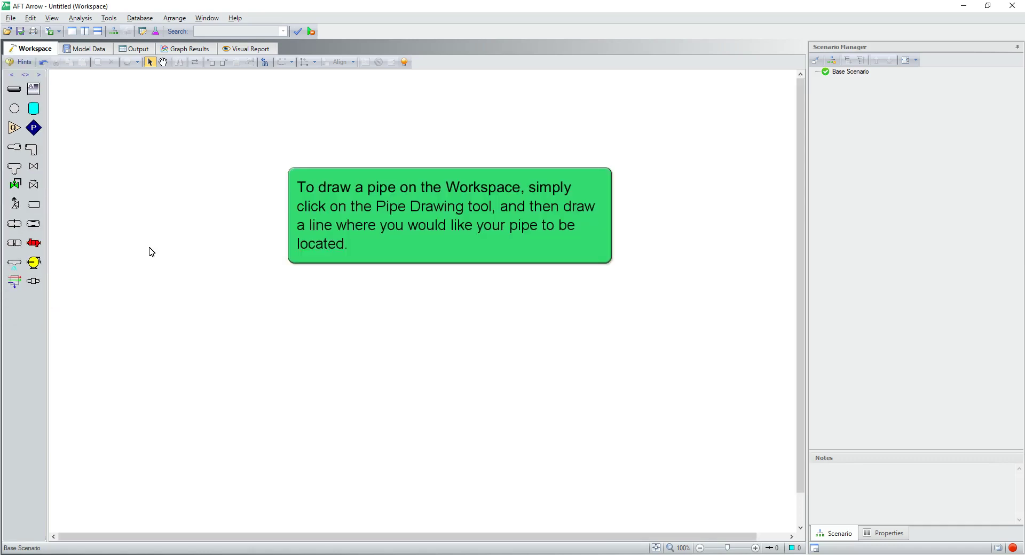
left_click(15, 90)
left_click_drag(101, 120, 167, 193)
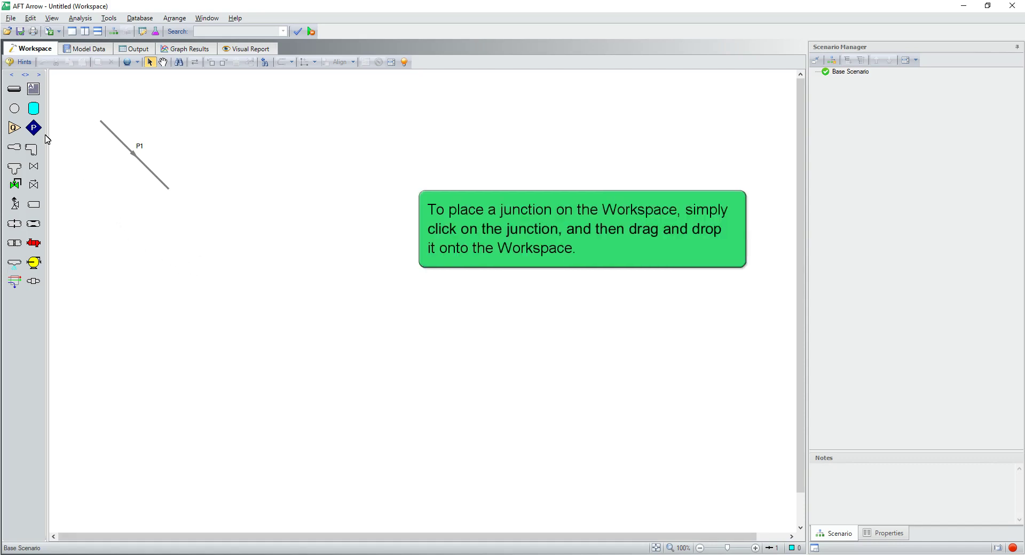
left_click_drag(33, 127, 117, 223)
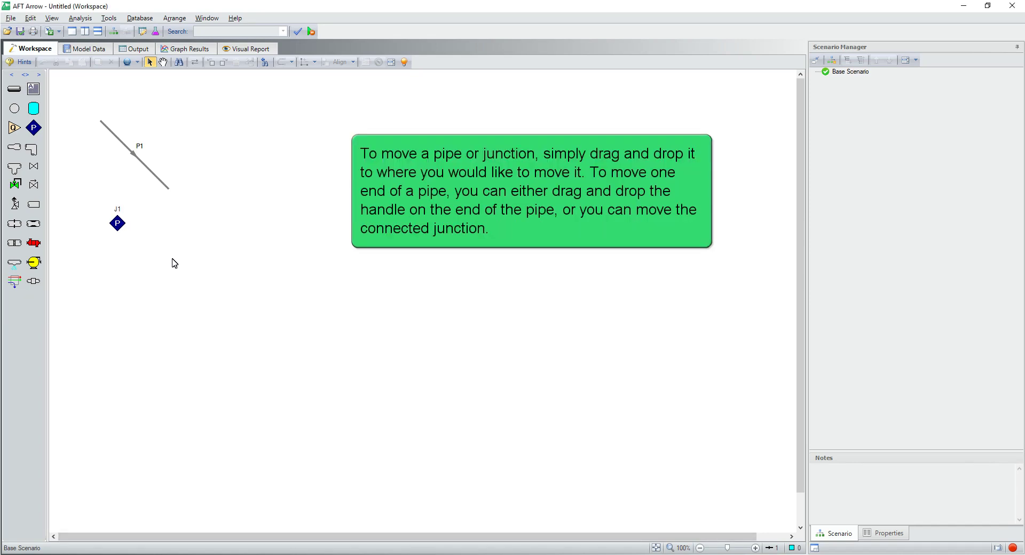
- Reposition P1's ends, attach J1 to its left end, and add junction J2 at its right end
left_click(111, 133)
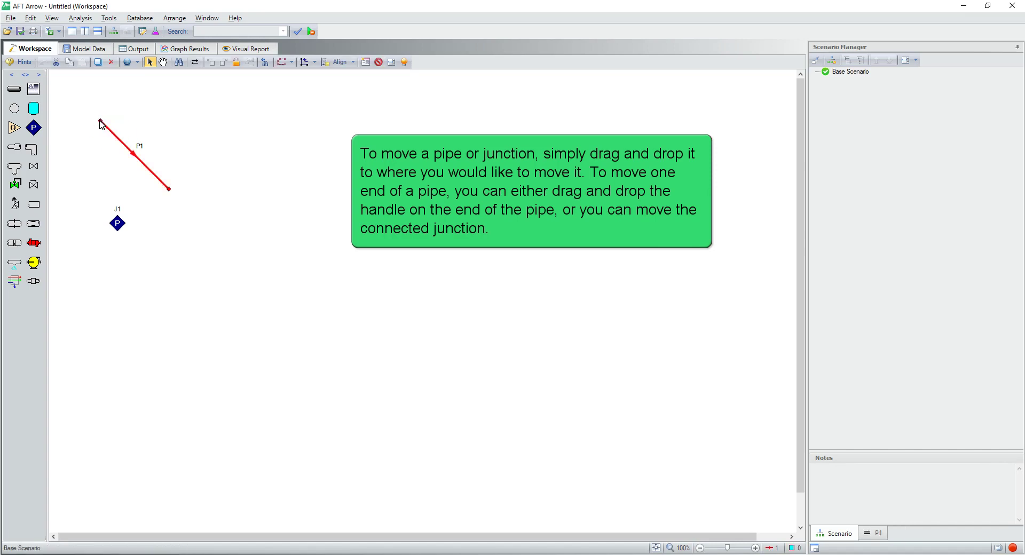
mouse_move(100, 122)
left_mouse_down()
mouse_move(82, 180)
mouse_move(90, 264)
left_mouse_up()
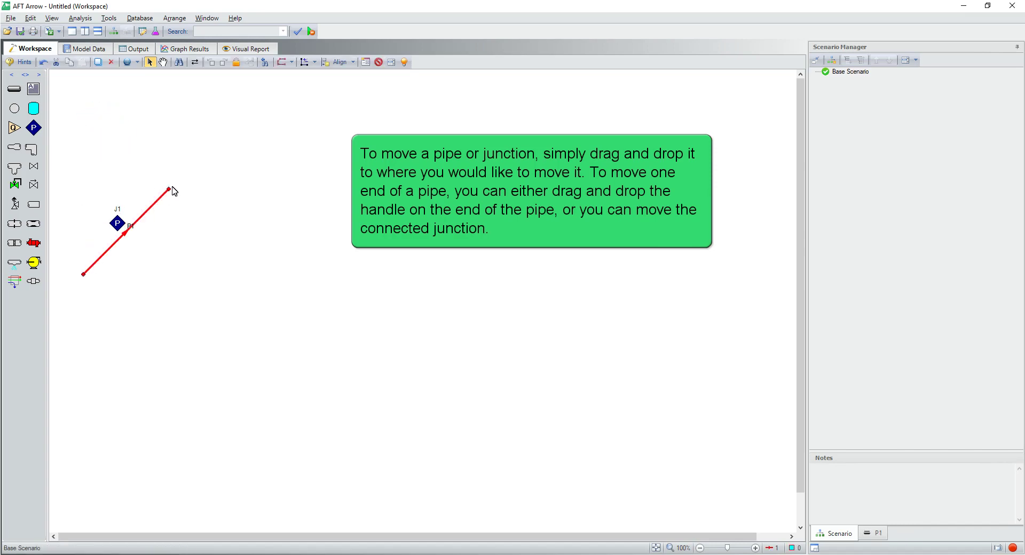
left_click_drag(171, 190, 238, 343)
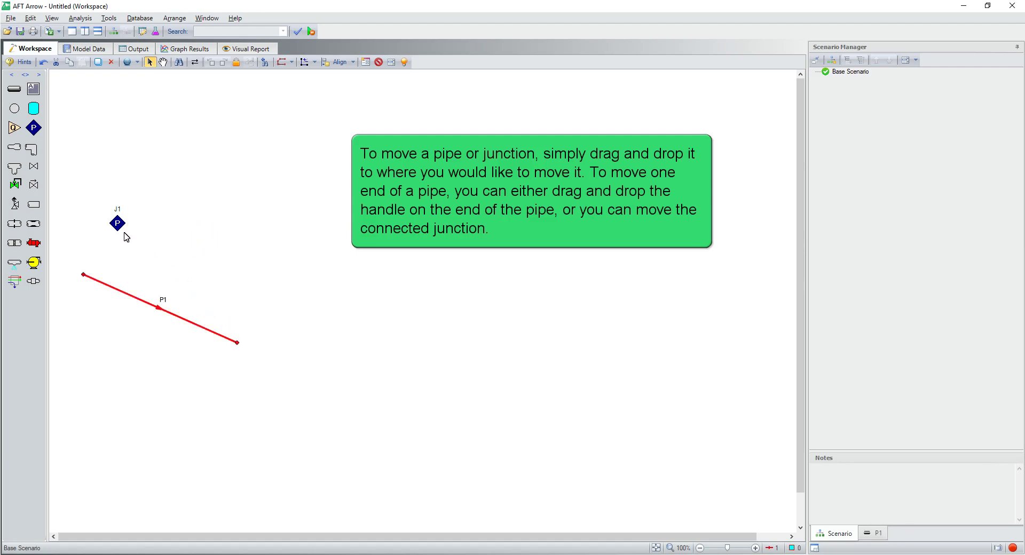
left_click_drag(116, 225, 84, 278)
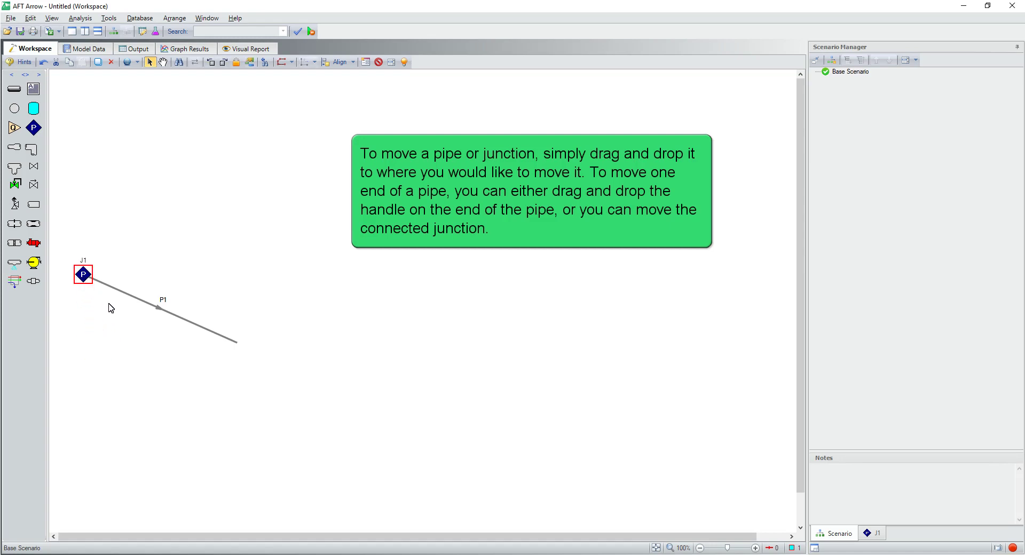
left_click_drag(121, 315, 96, 166)
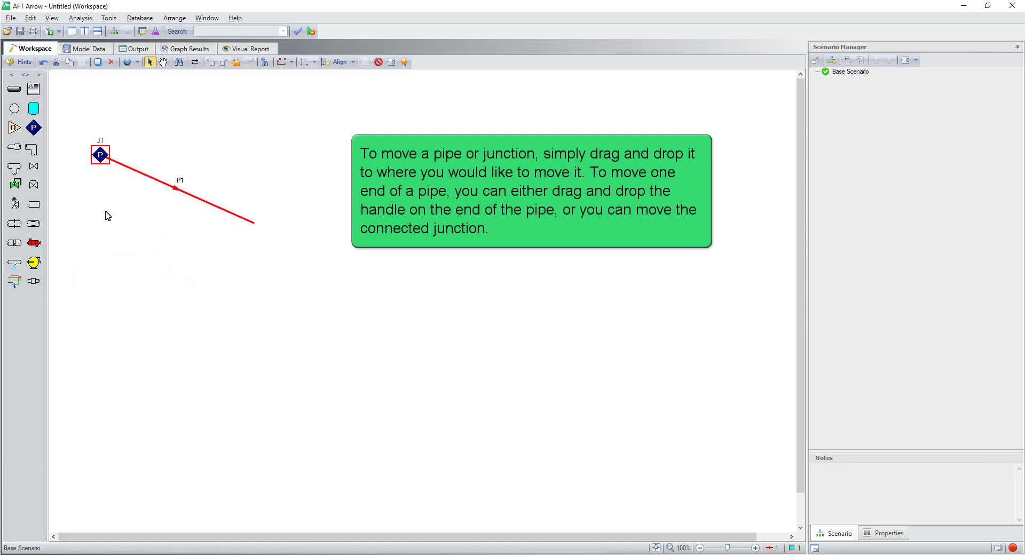
left_click(112, 248)
left_click_drag(43, 269, 254, 226)
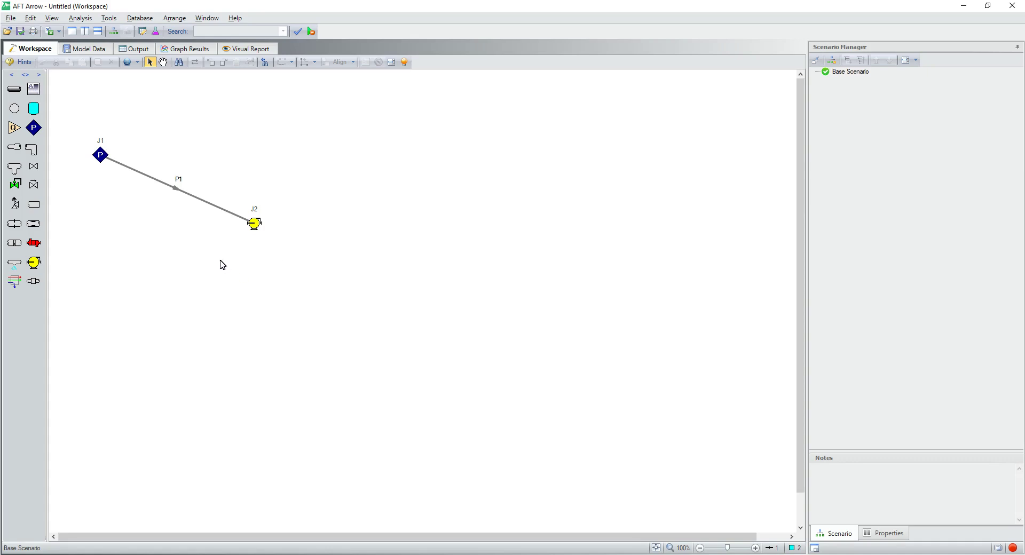
- Open pipe P1's properties and toggle the missing-input highlighting off, on, then off again
left_click(210, 207)
double_click(209, 207)
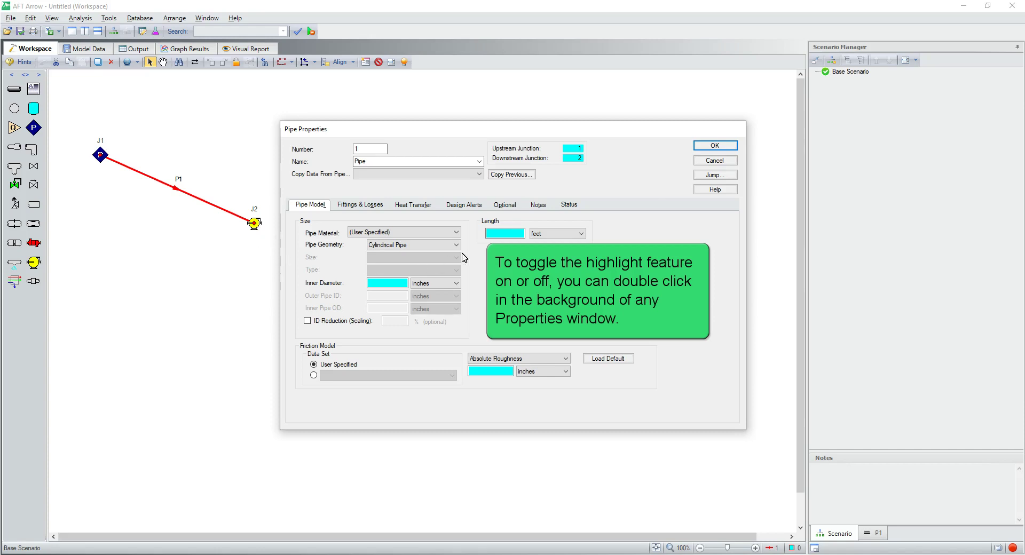
double_click(616, 171)
double_click(617, 173)
double_click(618, 173)
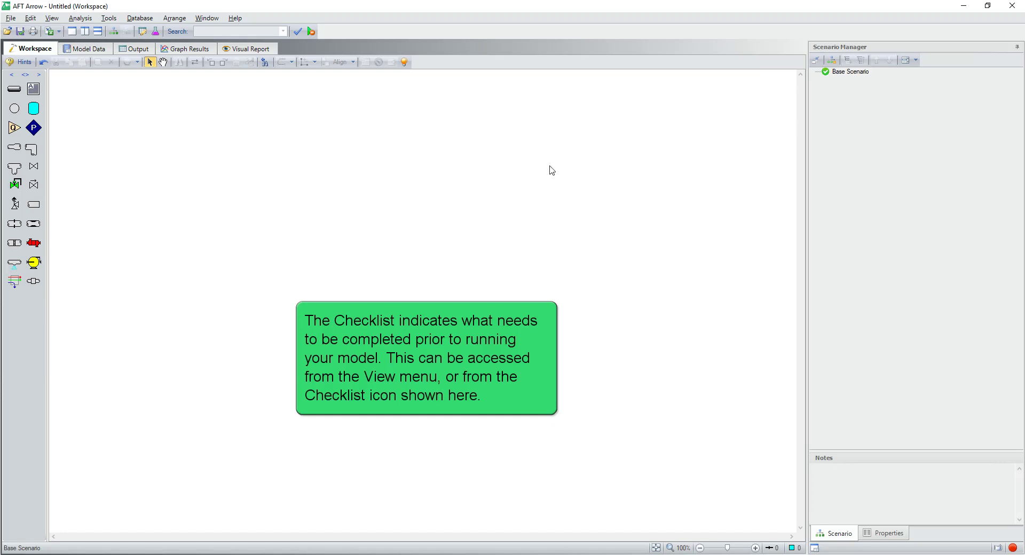
- Open the model Checklist, close it, then dock it using the Model Status light
left_click(53, 18)
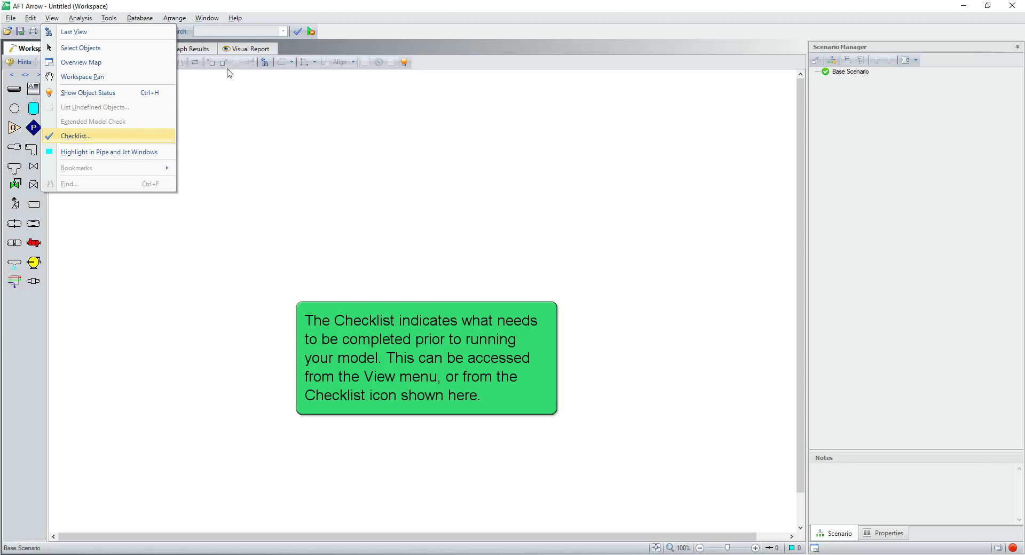
left_click(298, 33)
left_click(298, 33)
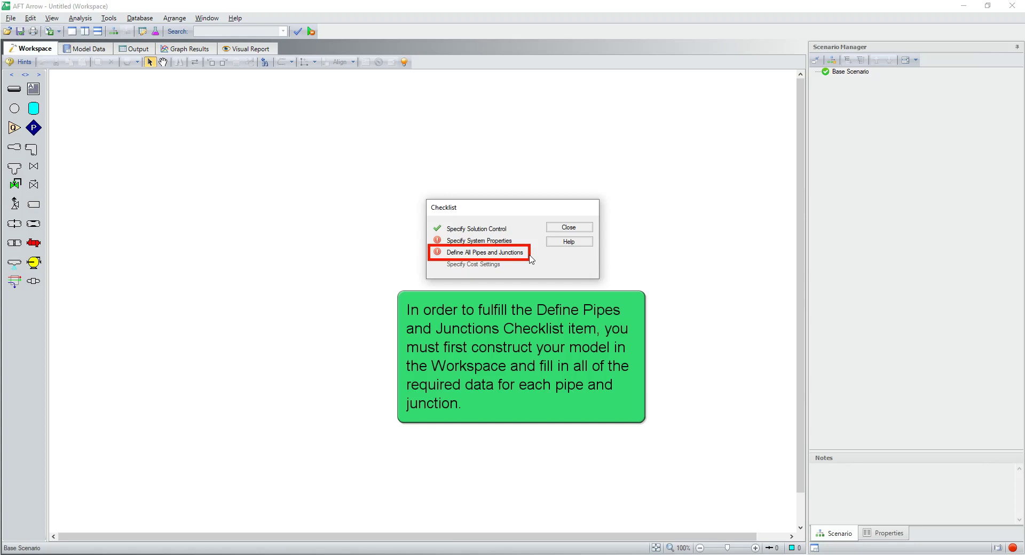
left_click(565, 229)
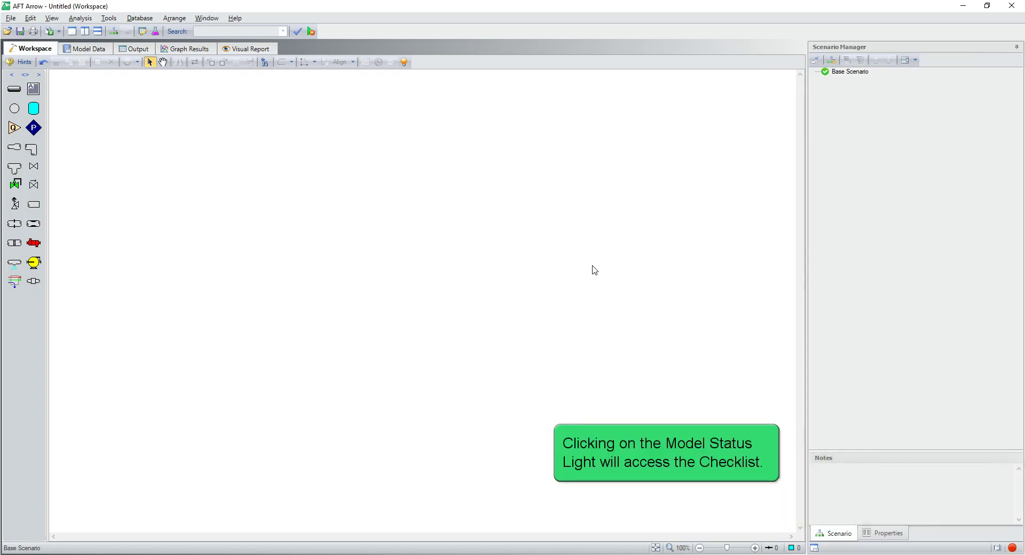
left_click(1012, 548)
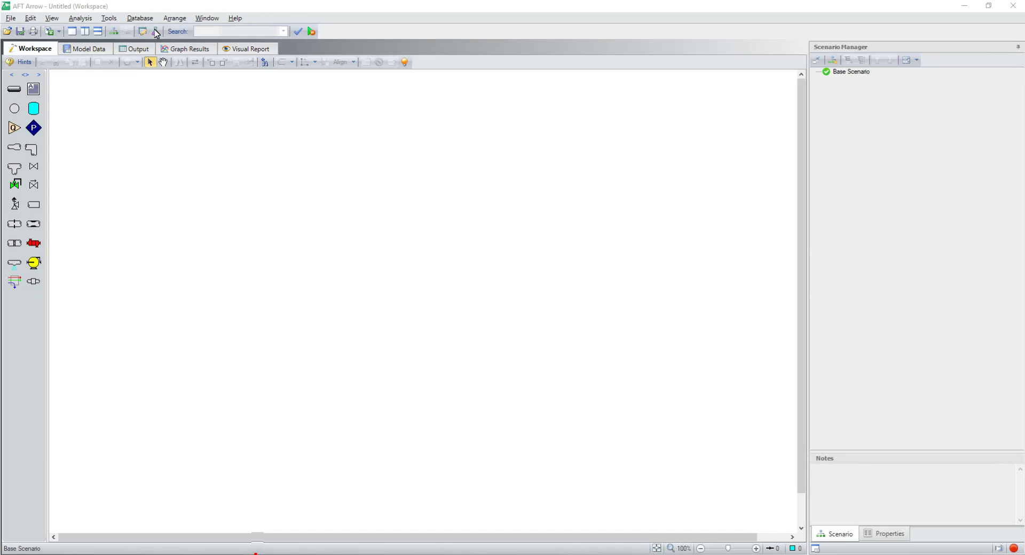
- Add Air to the model in System Properties and verify it on the checklist
left_click(156, 32)
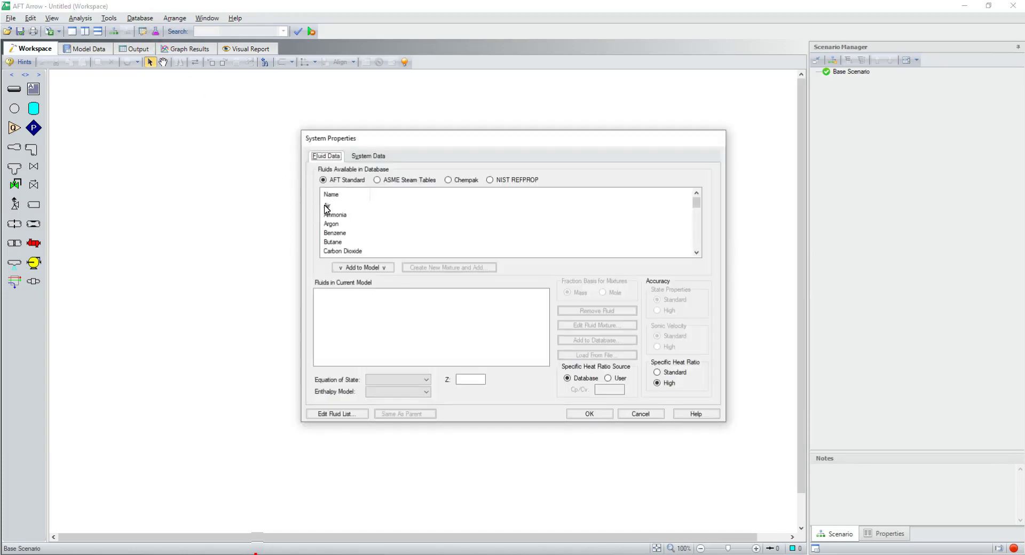
left_click(326, 207)
left_click(367, 268)
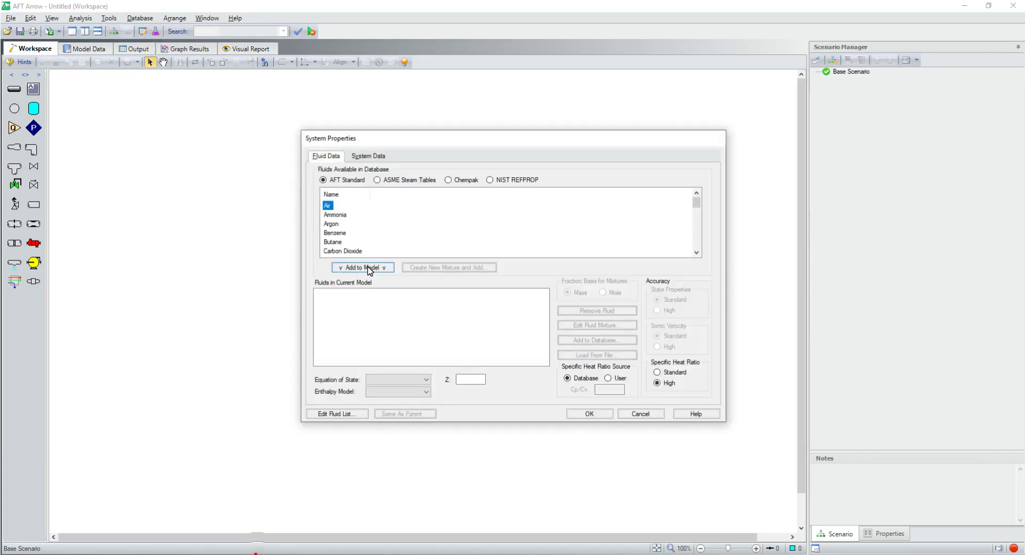
left_click(580, 418)
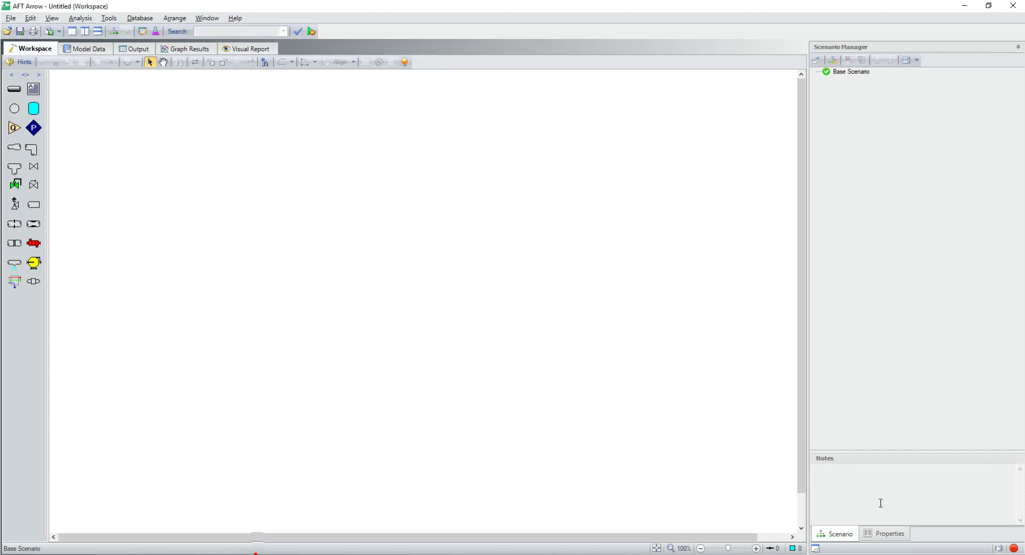
left_click(1013, 548)
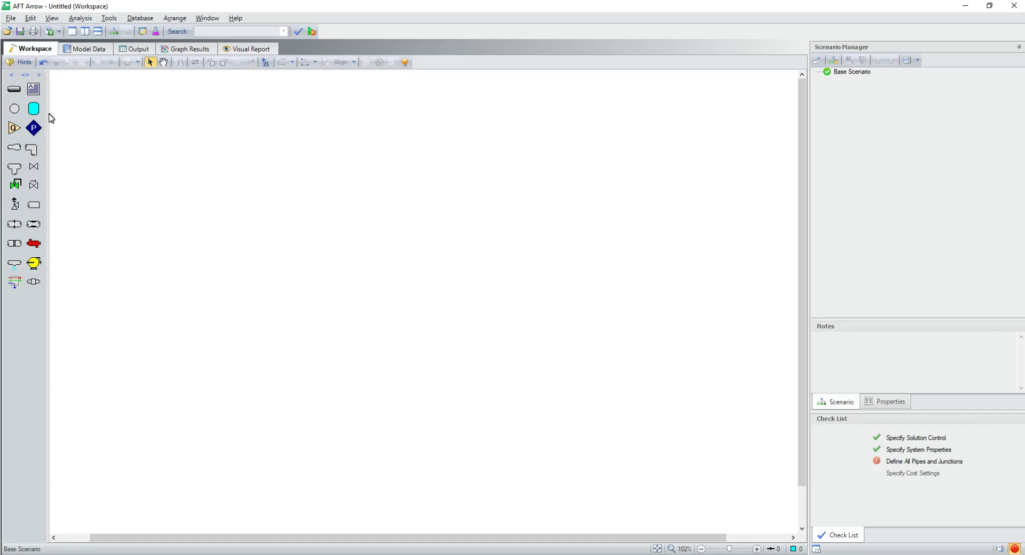
- Place tank J1, compressor J2, and branches J3–J6 in a row across the workspace
left_click_drag(38, 111, 156, 138)
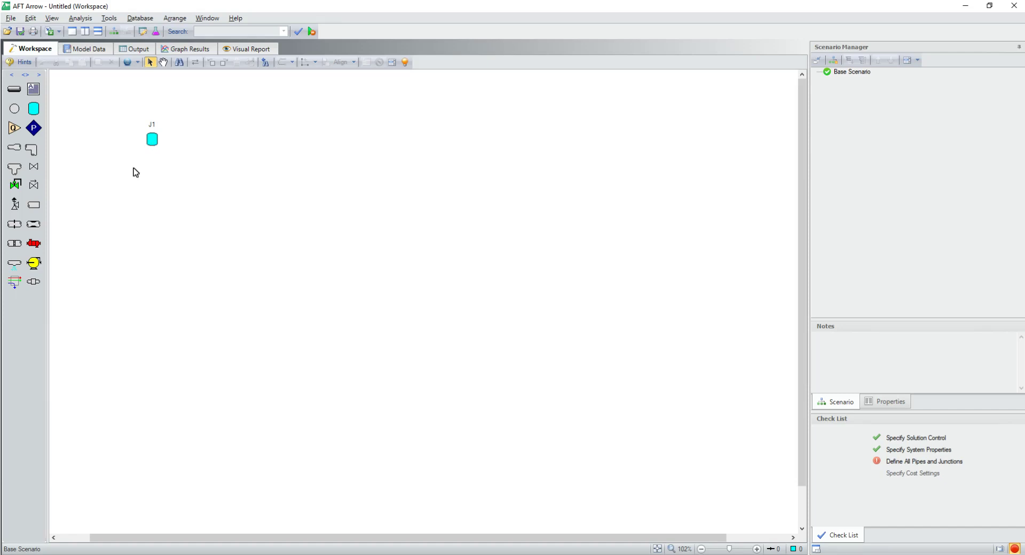
left_click_drag(33, 267, 221, 138)
left_click_drag(15, 108, 291, 139)
left_click_drag(15, 108, 361, 137)
left_click_drag(16, 110, 436, 142)
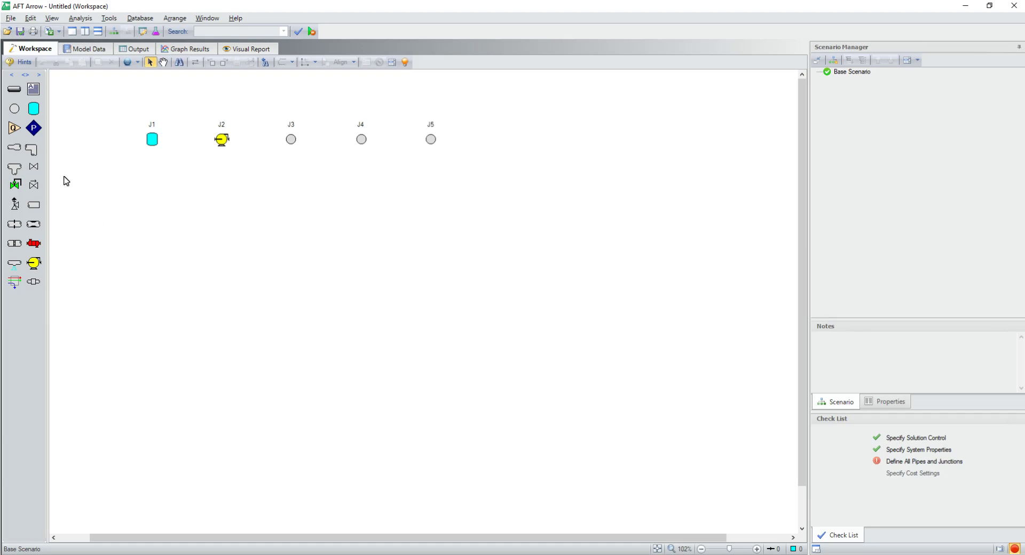
left_click_drag(14, 109, 496, 140)
- Place valves J7–J10 directly beneath branches J3–J6
left_click_drag(33, 167, 297, 213)
left_click_drag(35, 168, 365, 212)
left_click_drag(34, 167, 431, 211)
left_click_drag(34, 166, 500, 209)
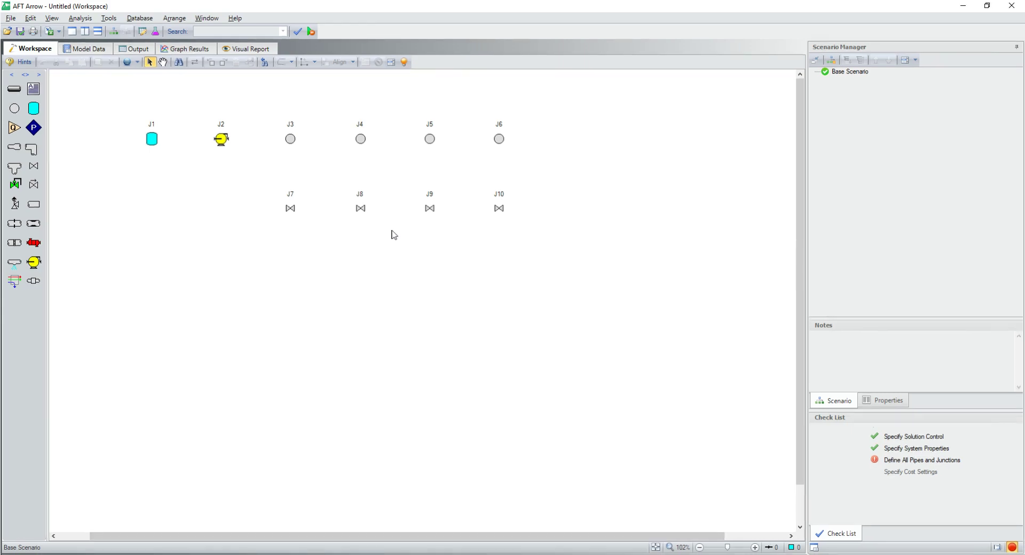
- Draw main-line pipes across from J1 and branch pipes from J3–J6 down to valves J7–J10
mouse_move(37, 270)
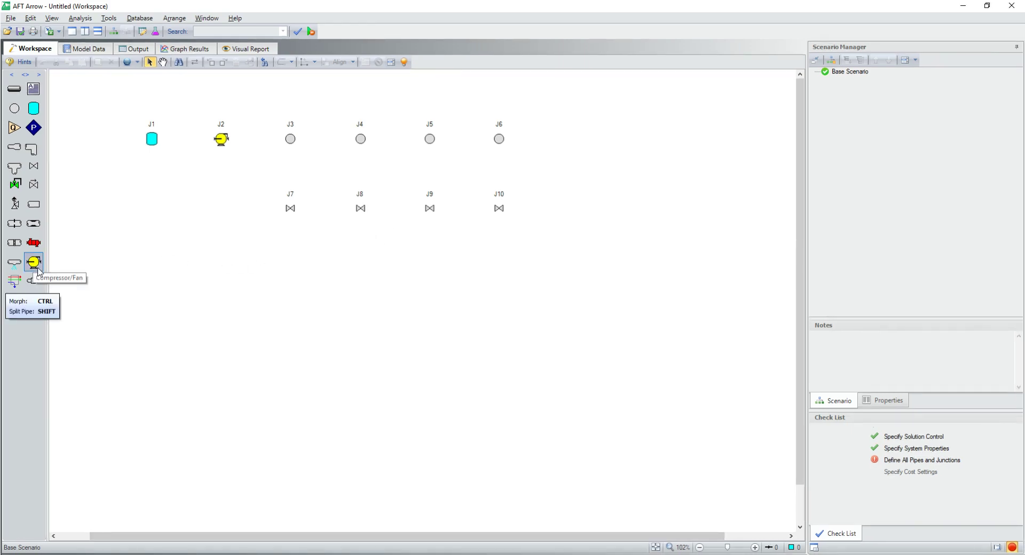
double_click(15, 89)
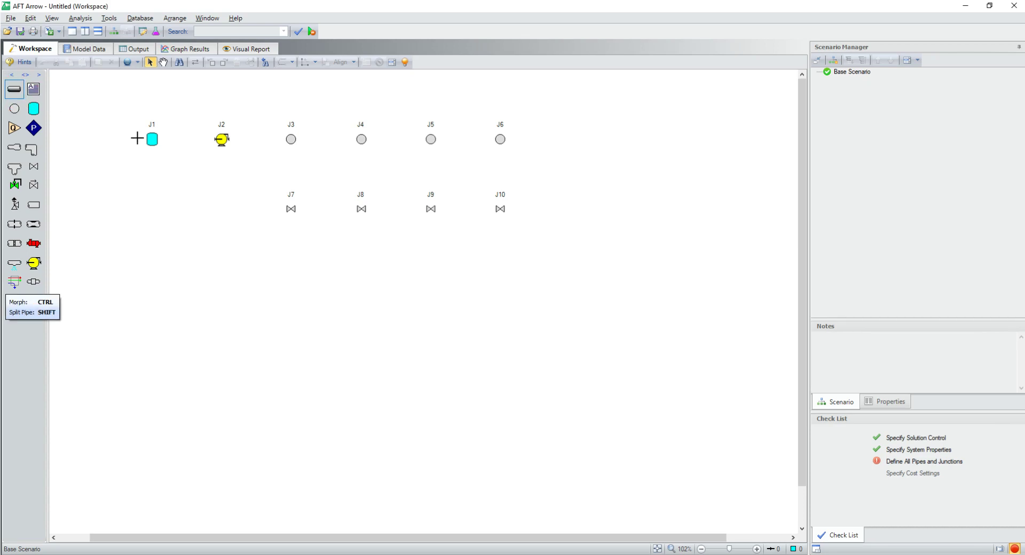
left_click_drag(151, 139, 498, 141)
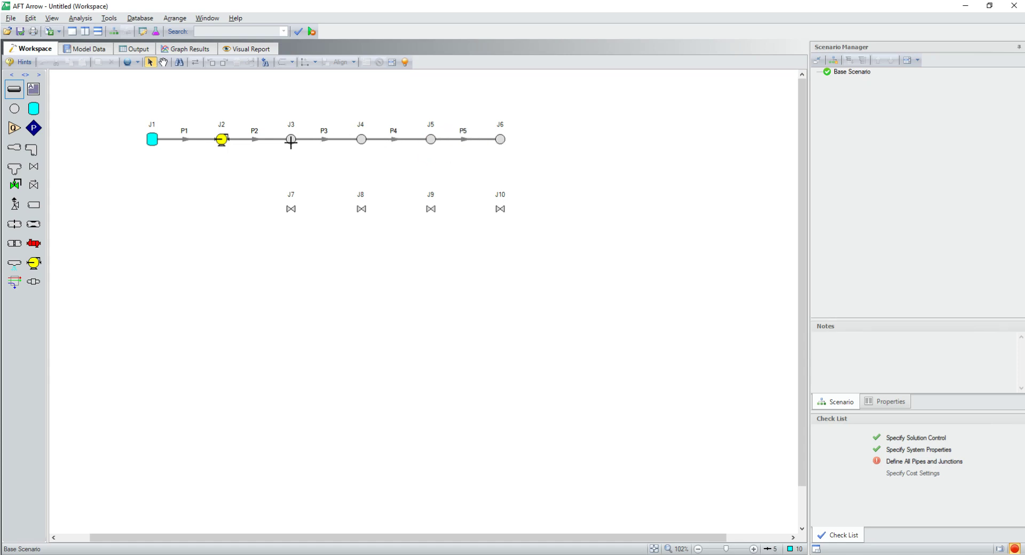
left_click_drag(289, 168, 291, 208)
left_click_drag(361, 139, 361, 208)
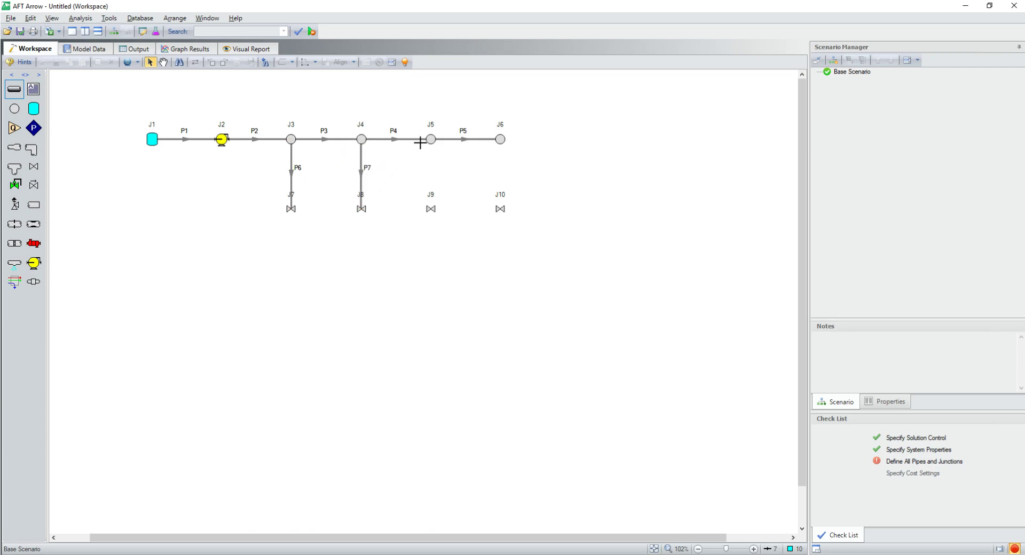
left_click_drag(429, 140, 430, 209)
mouse_move(500, 140)
left_mouse_down()
mouse_move(501, 194)
mouse_move(462, 208)
left_mouse_up()
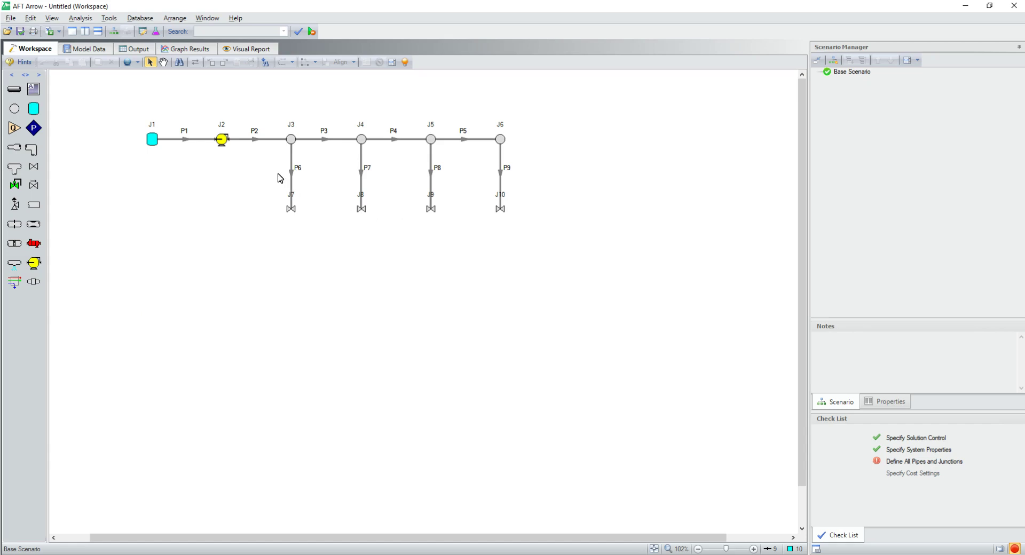
- Set pipe P2 to Steel - ANSI, 2 inch nominal size, and begin entering its 25 ft length
double_click(256, 142)
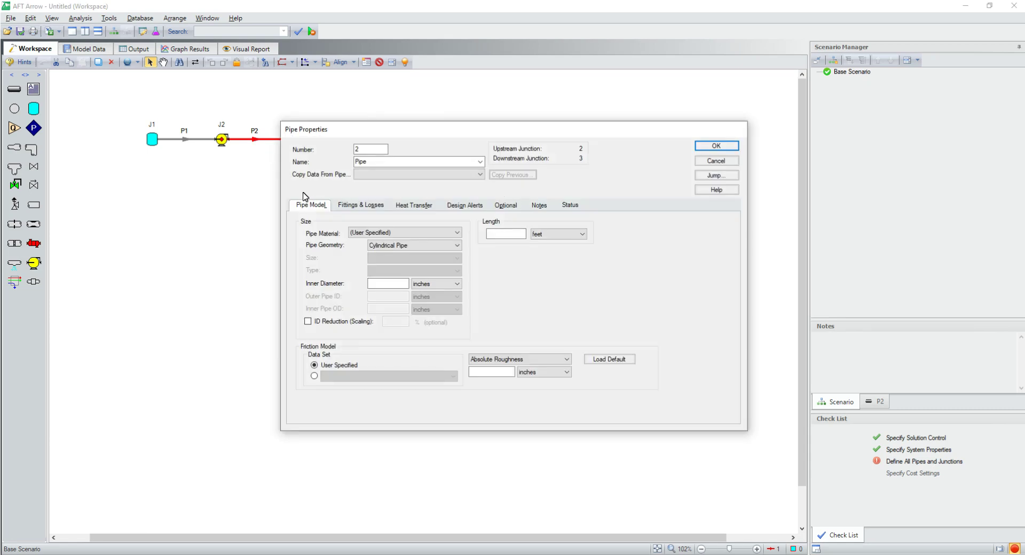
left_click(373, 232)
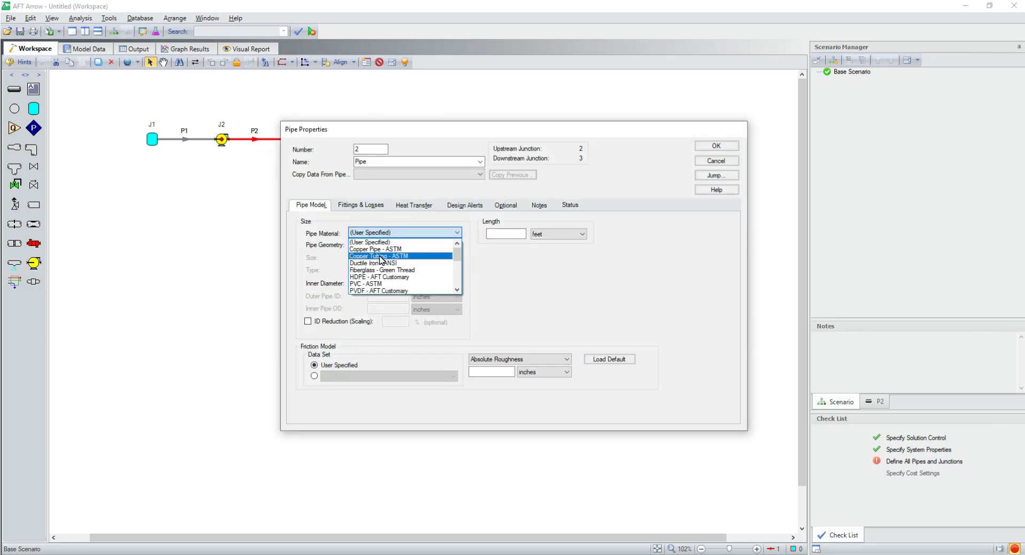
scroll(379, 261, "down", 3)
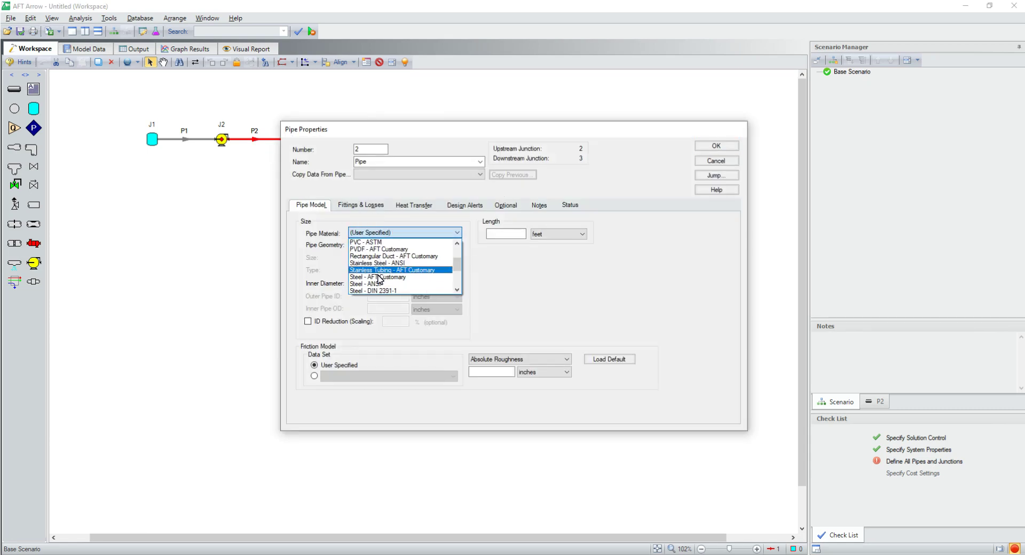
left_click(388, 271)
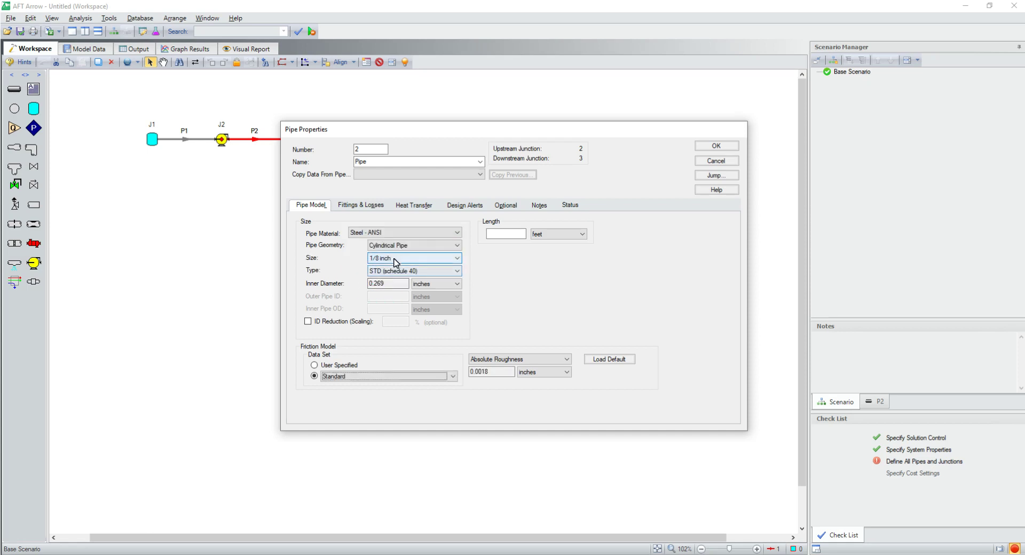
left_click(396, 258)
scroll(395, 291, "down", 1)
left_click(392, 302)
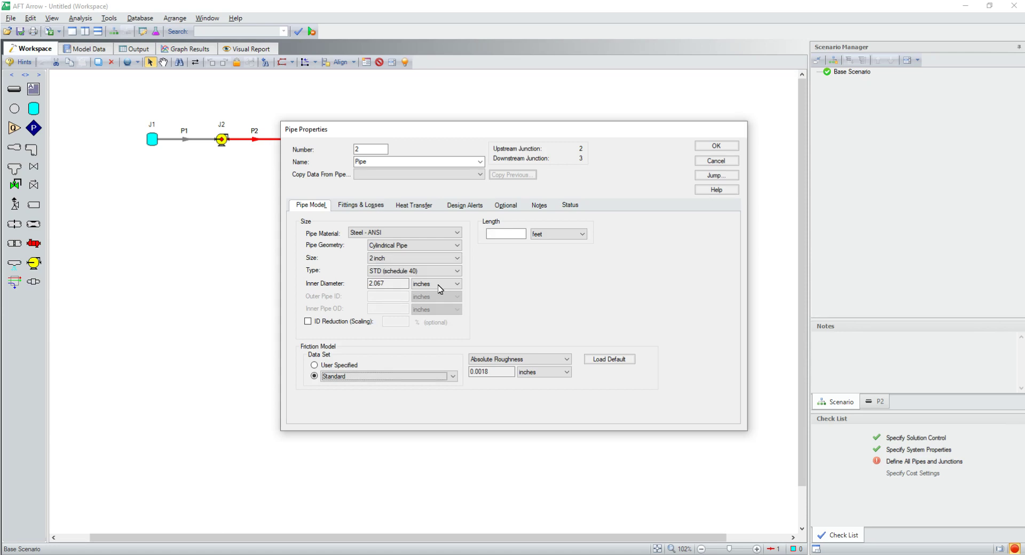
left_click(507, 236)
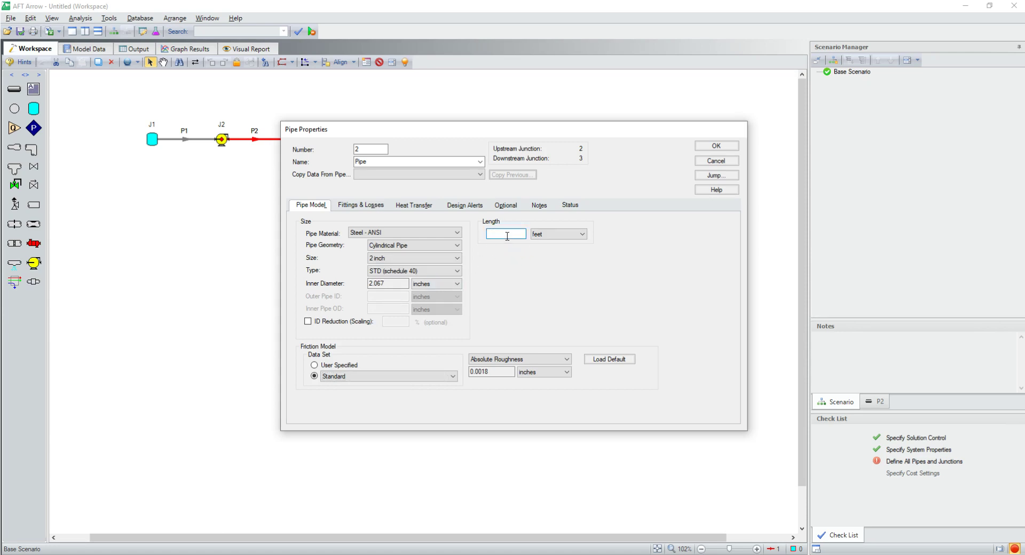
- Give P2 convective heat transfer at 75 deg. F ambient, user-specified external coefficient 1, and confirm
left_click(425, 208)
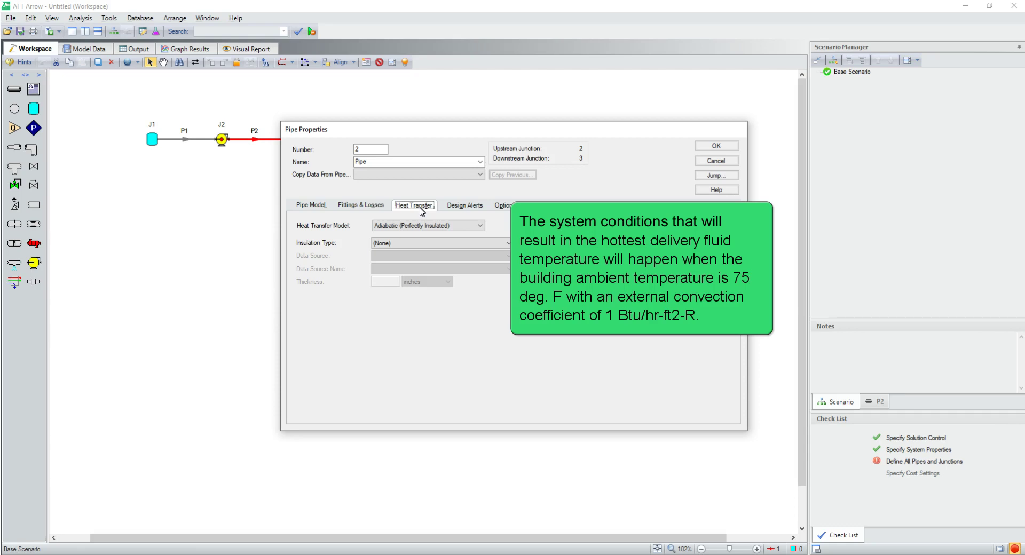
left_click(422, 227)
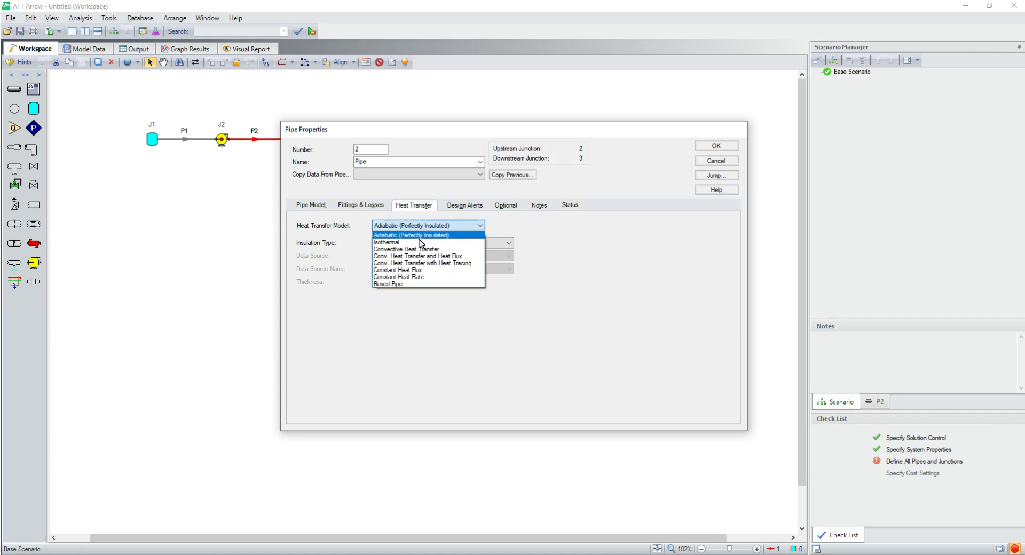
left_click(422, 249)
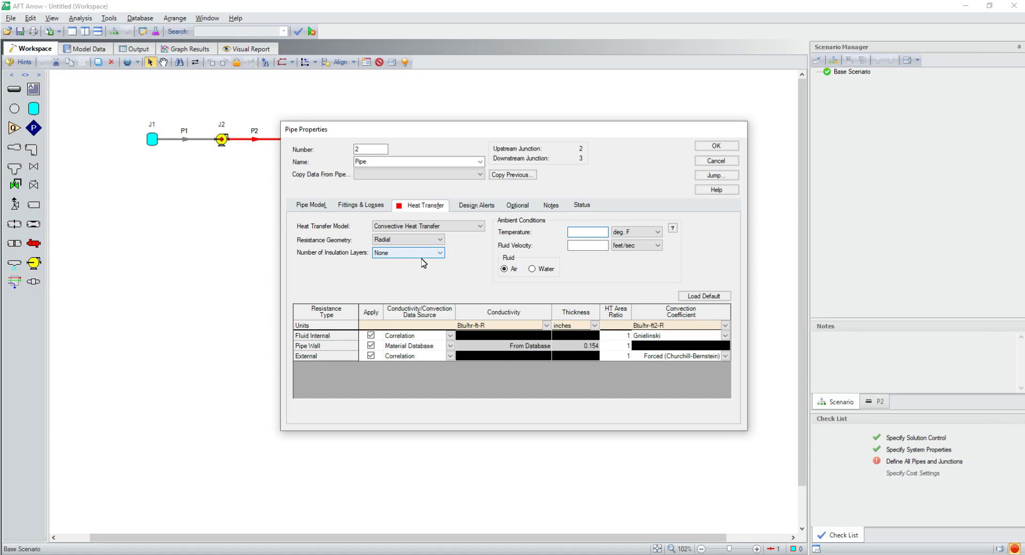
left_click(575, 231)
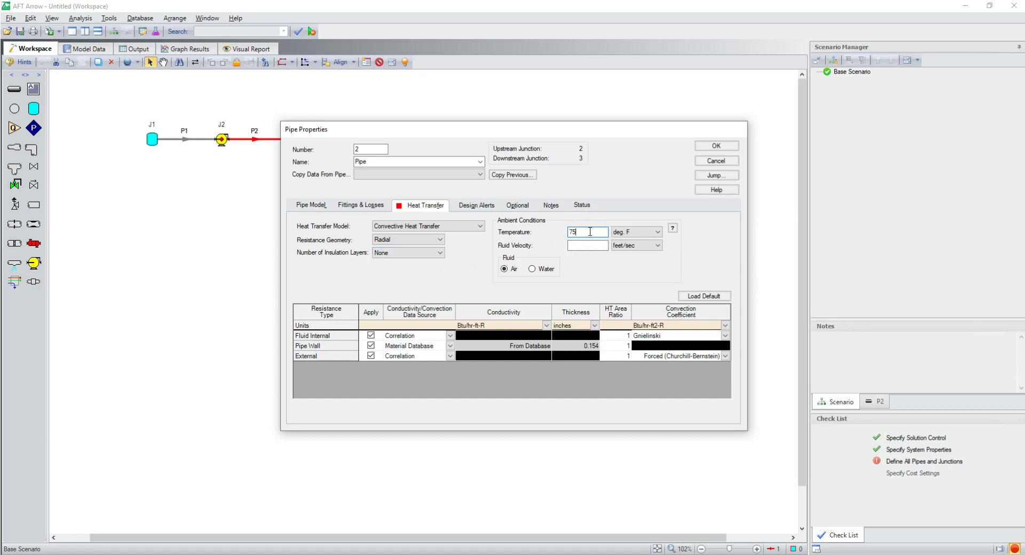
left_click(452, 358)
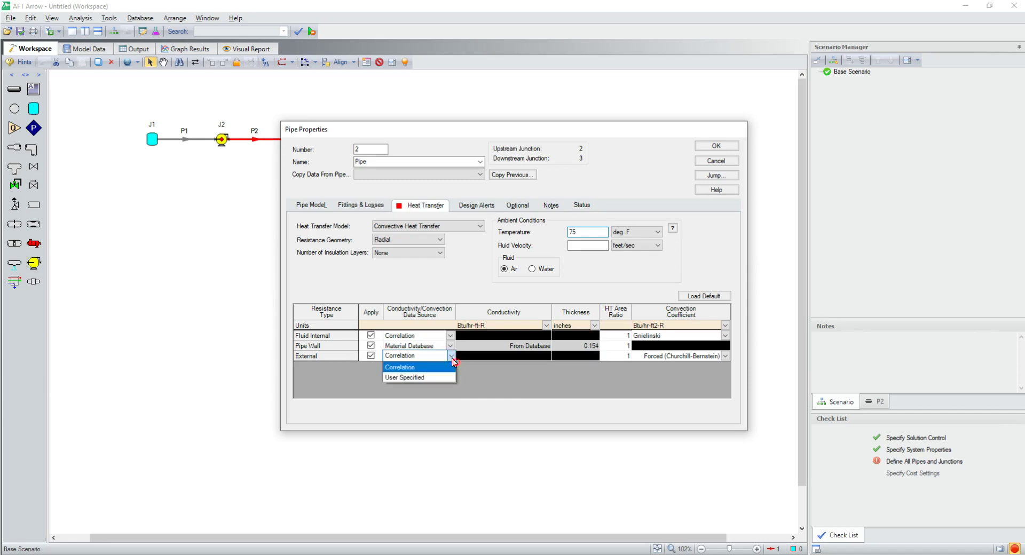
left_click(447, 378)
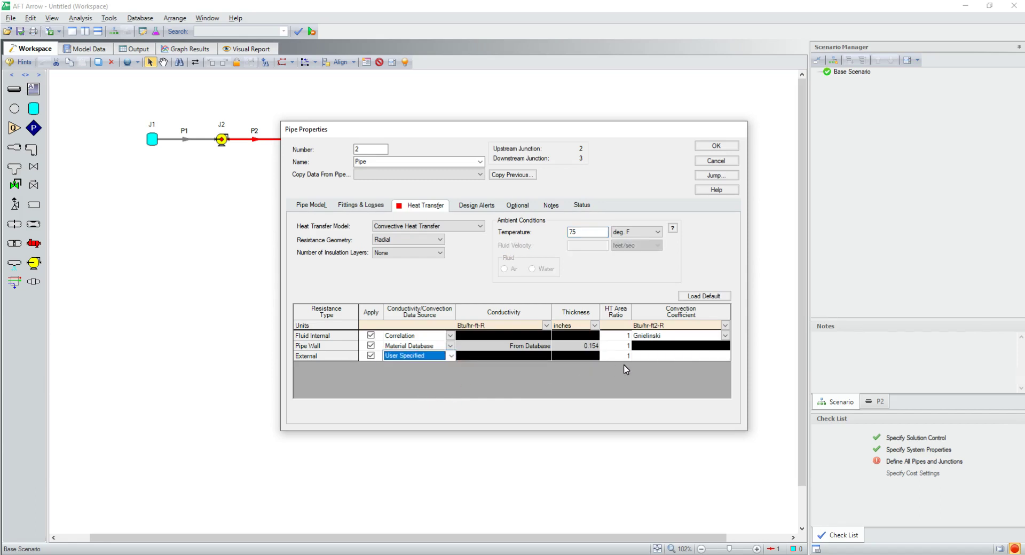
left_click(670, 356)
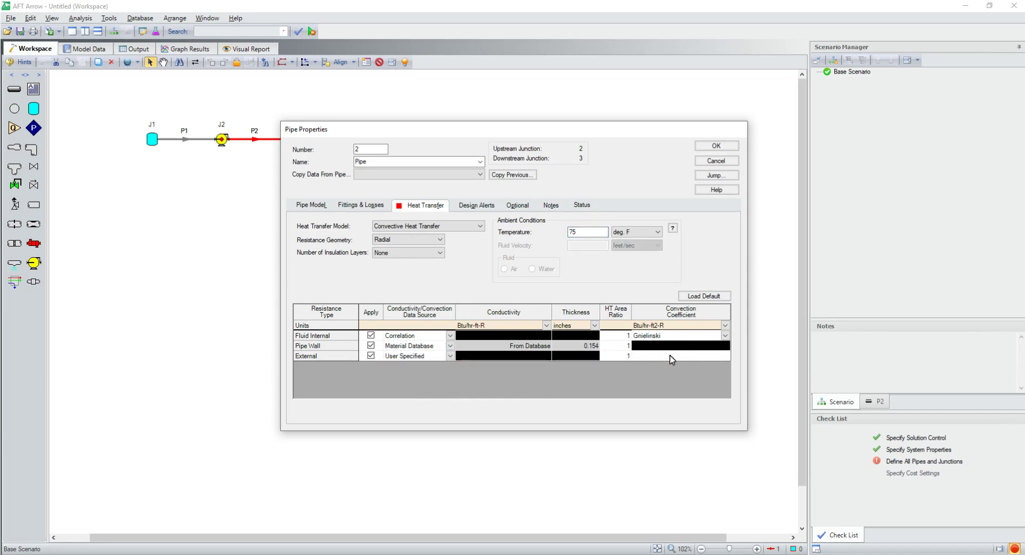
type("1")
left_click(704, 149)
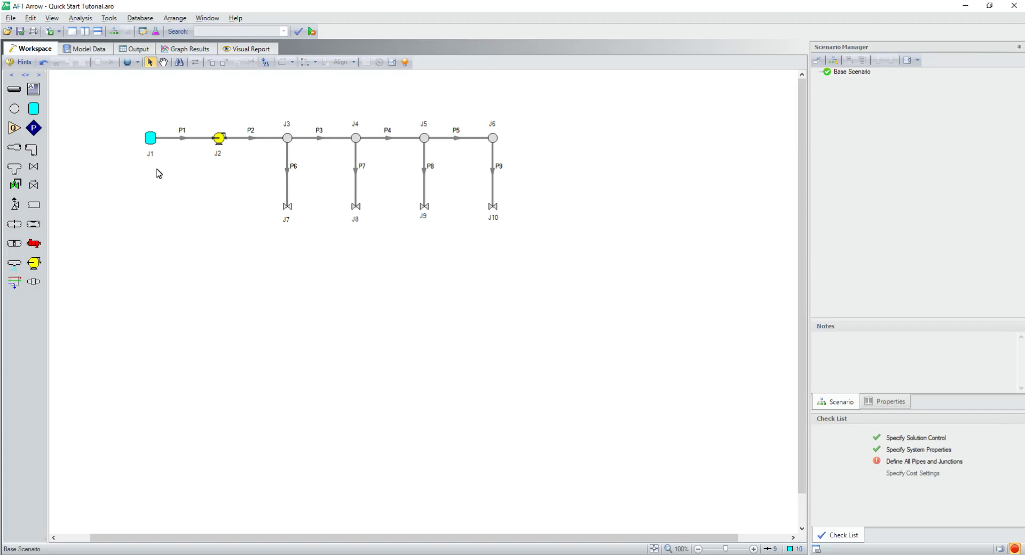
- Enter 14.7 psia pressure, 110 deg. F temperature and 0 feet elevation for tank J1
double_click(150, 141)
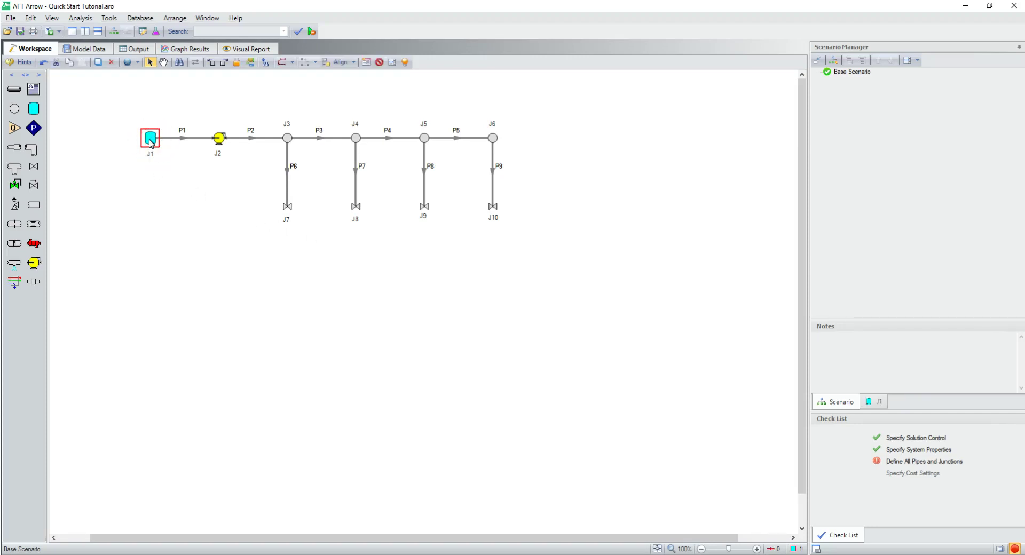
left_click(294, 163)
type("14")
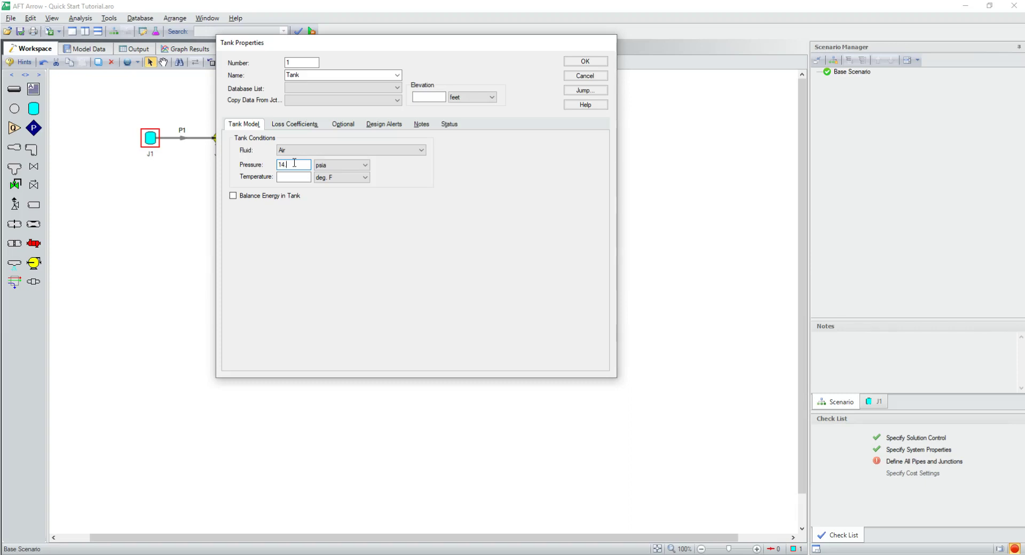
type(".7")
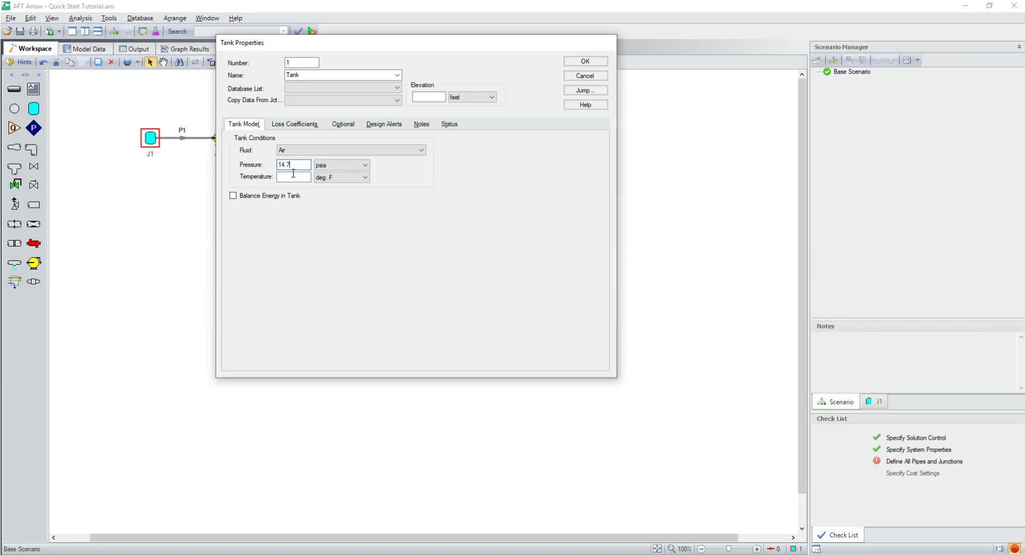
left_click(293, 175)
type("110")
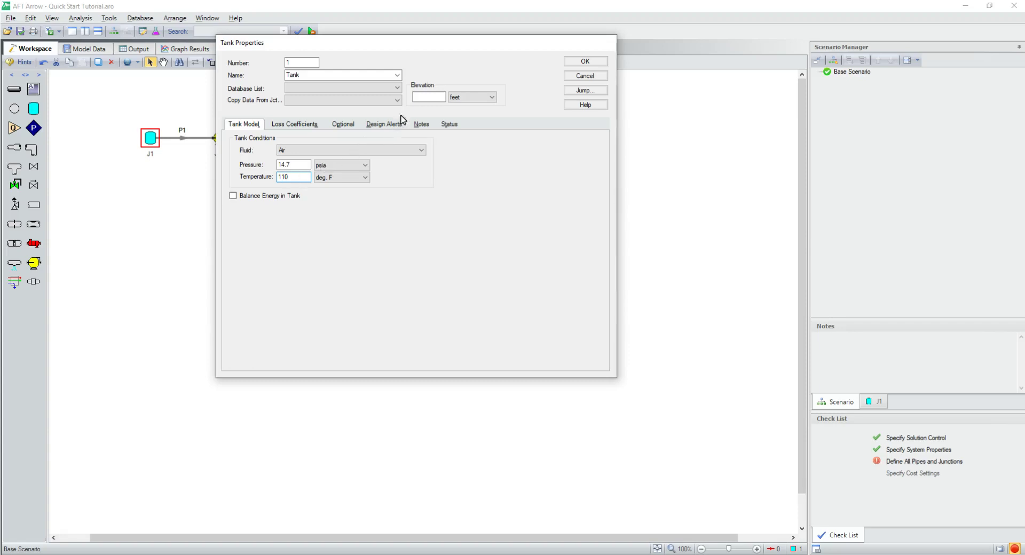
left_click(425, 99)
type("0")
left_click(577, 64)
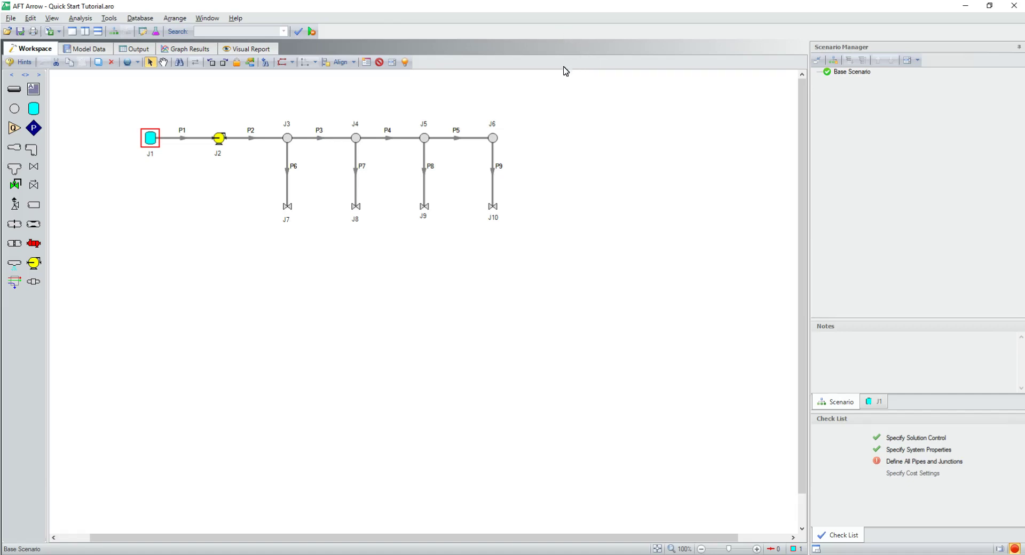
- Make compressor J2 centrifugal and enter curve flows of 0, 0.5 and 1 lbm/sec
double_click(219, 141)
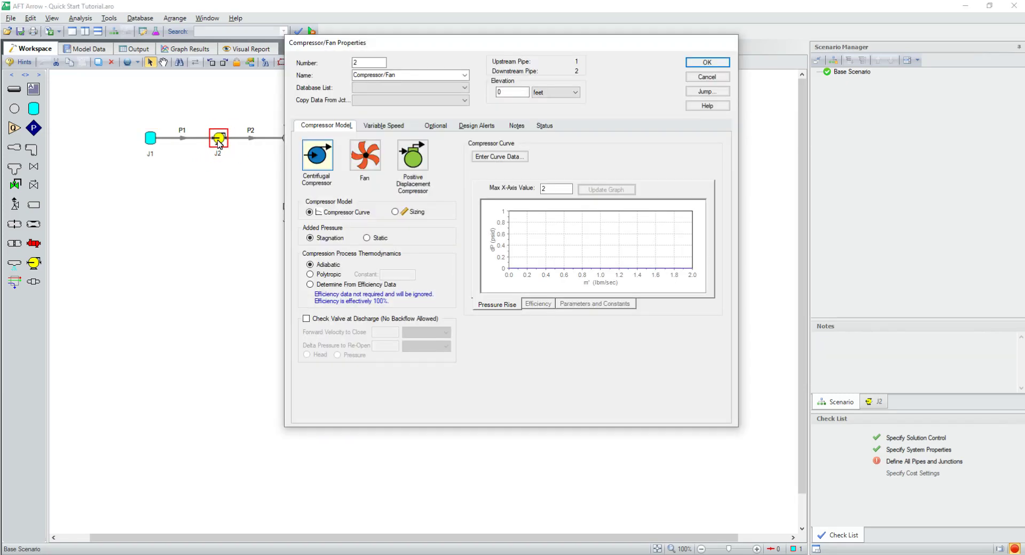
left_click(316, 166)
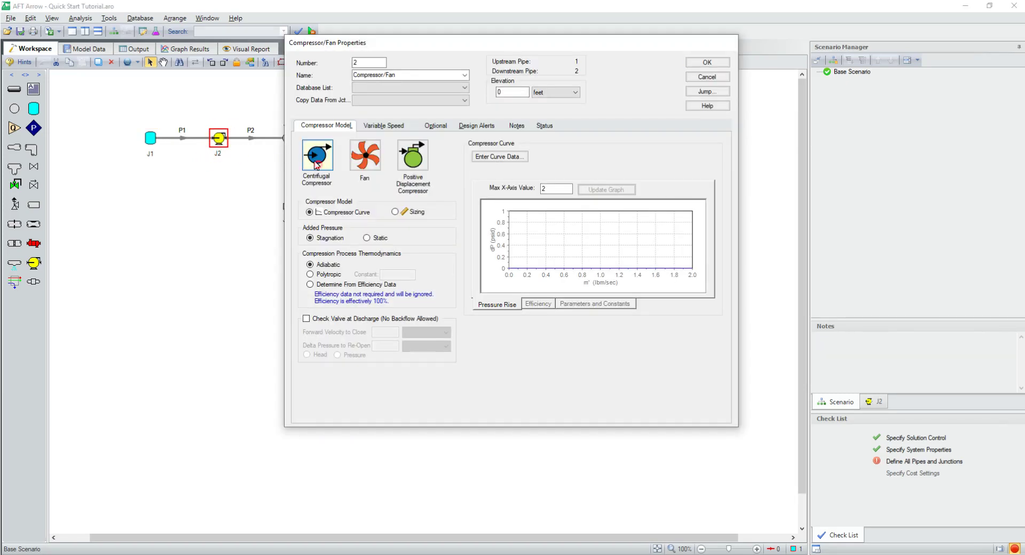
left_click(501, 160)
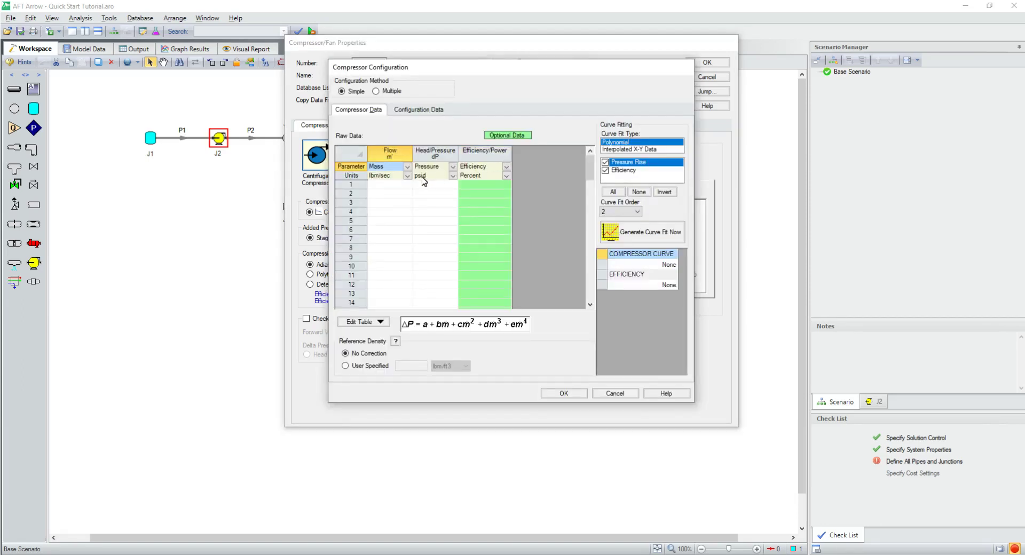
left_click(403, 184)
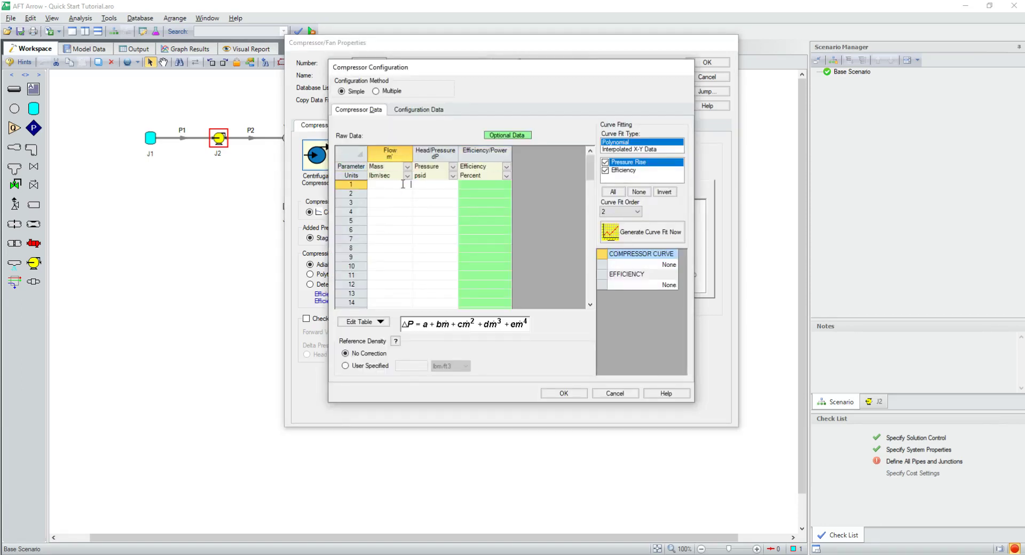
key("Return")
type("0.5")
key("Return")
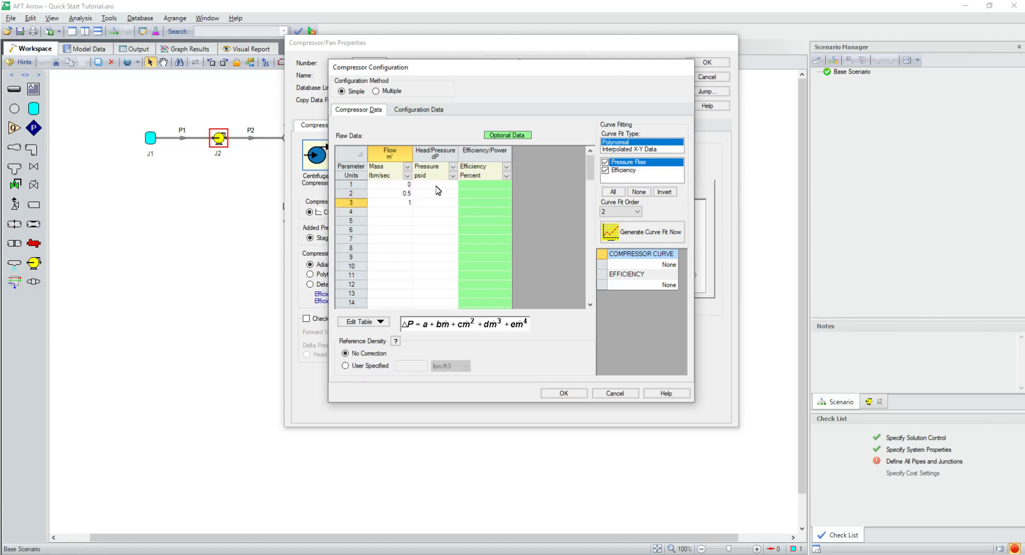
type("1")
- Enter pressure rises 12, 10, 6 psid and 80% efficiency, then generate the curve fit
left_click(437, 187)
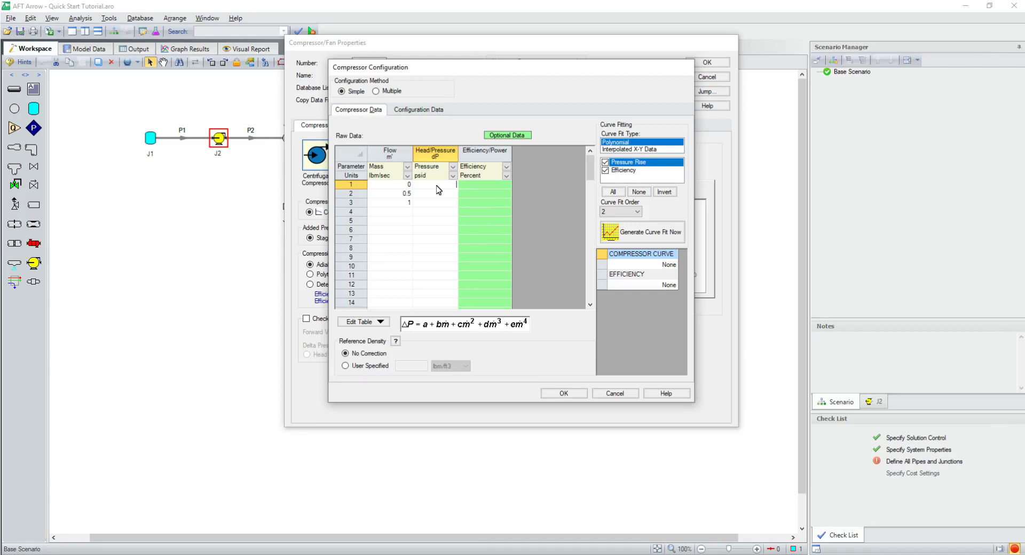
type("12")
key("Return")
type("10")
key("Return")
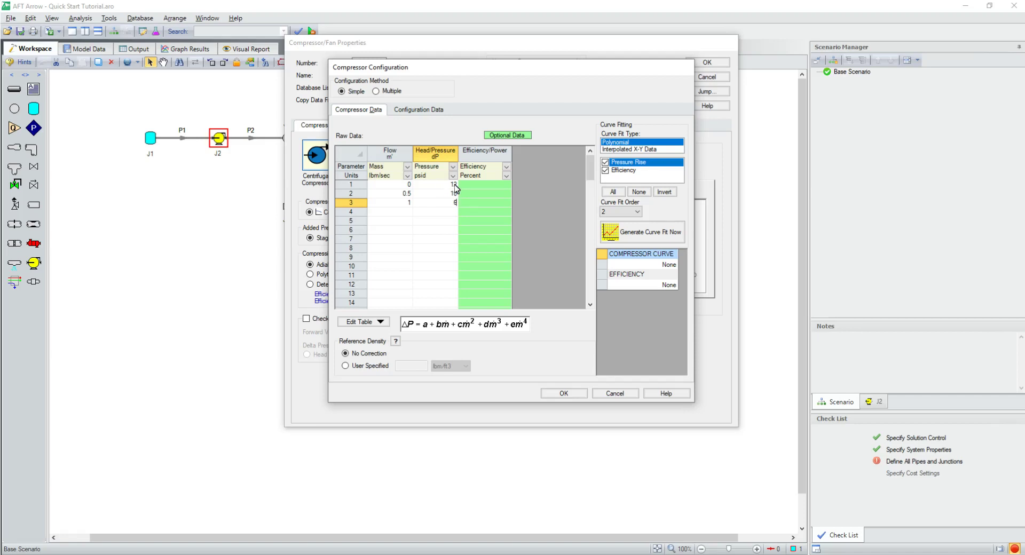
left_click(471, 187)
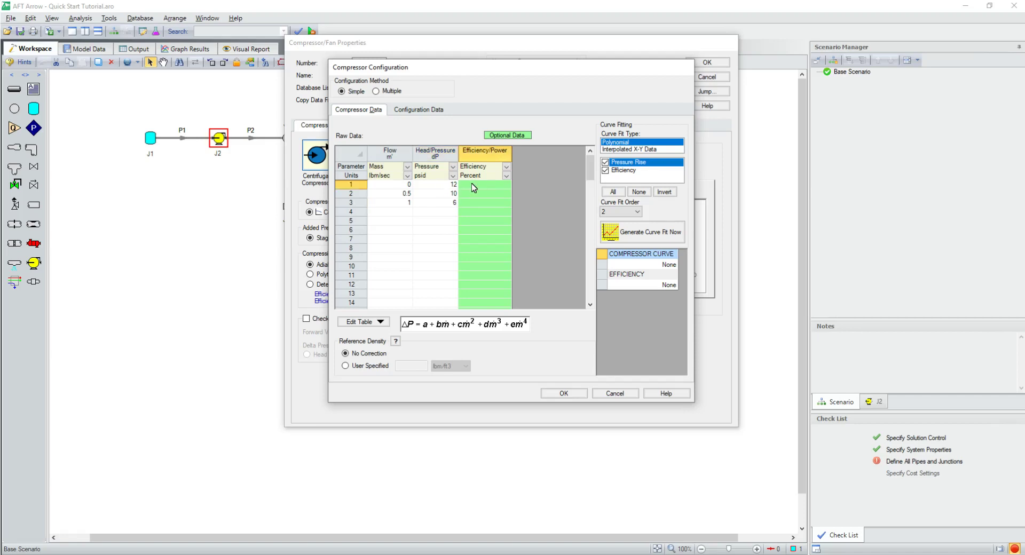
type("80")
key("Return")
type("80")
key("Return")
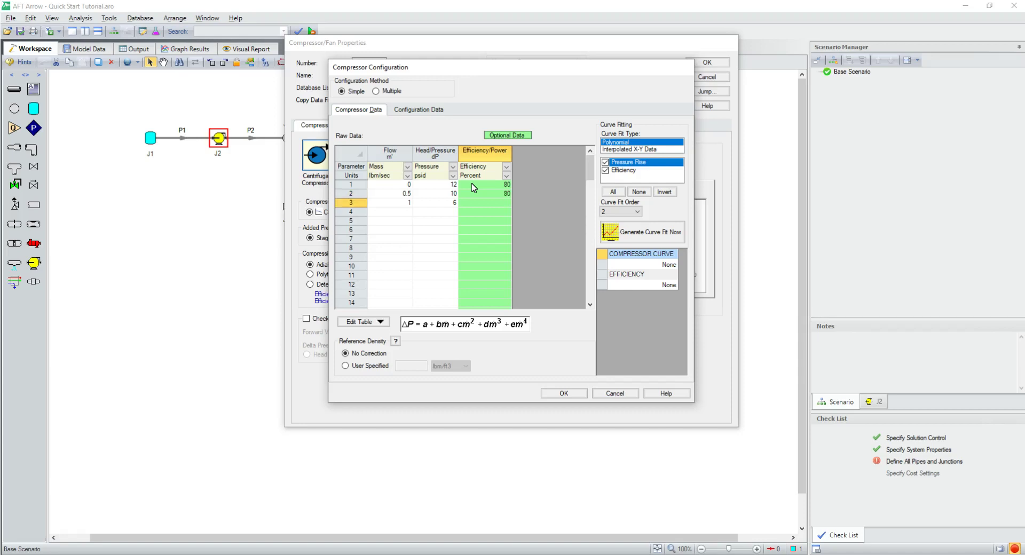
type("80")
left_click(631, 237)
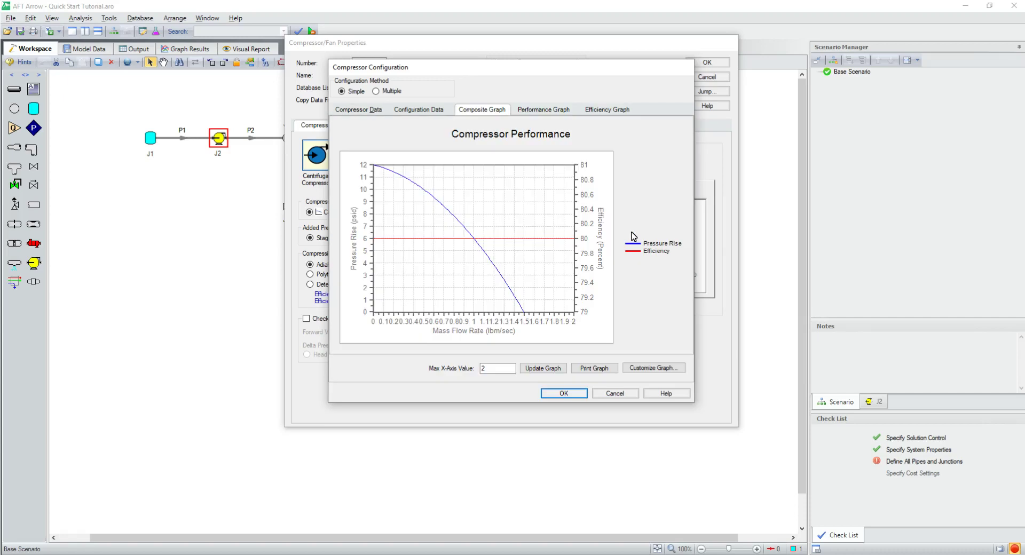
- Accept the compressor curve, derive thermodynamics from efficiency data, and close compressor J2's properties
left_click(567, 394)
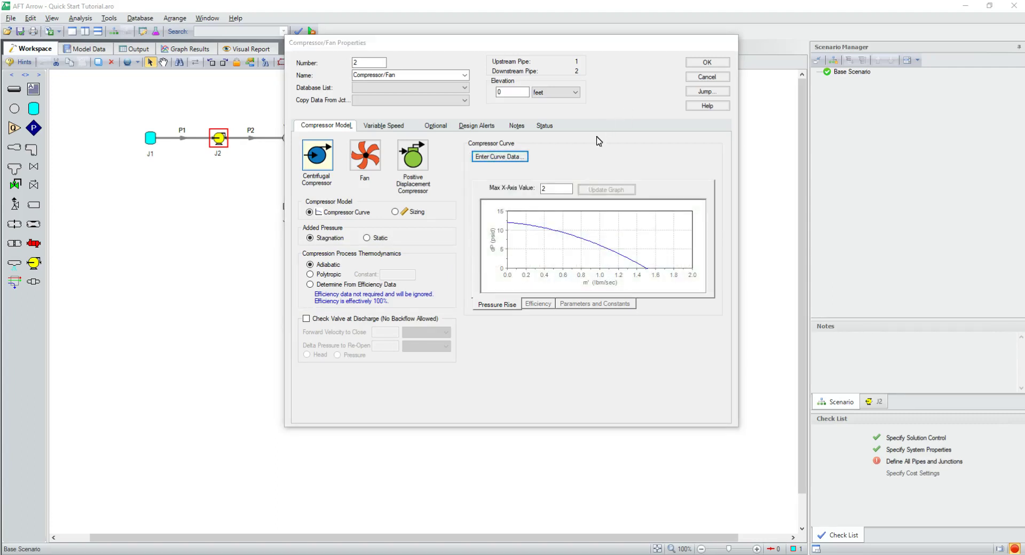
left_click(321, 286)
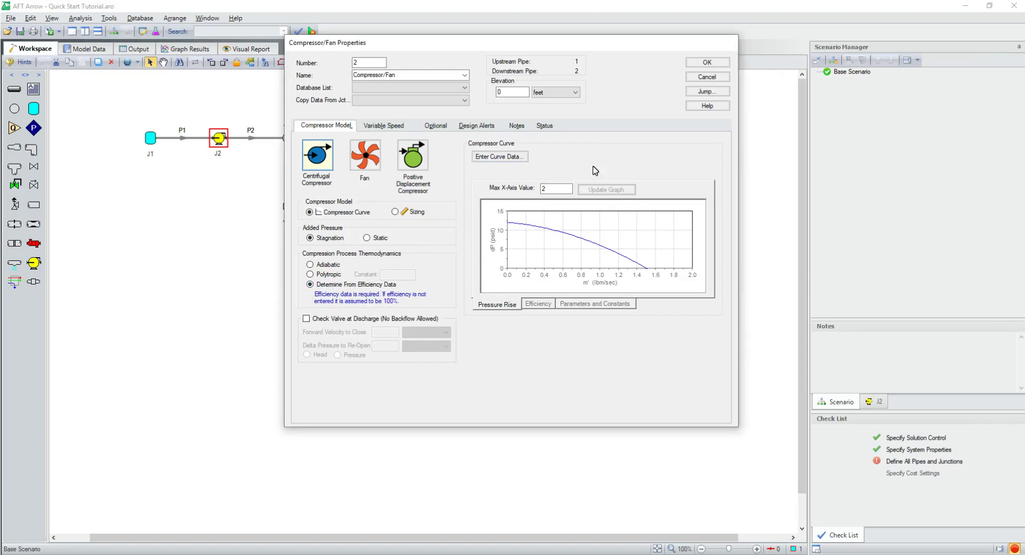
left_click(702, 67)
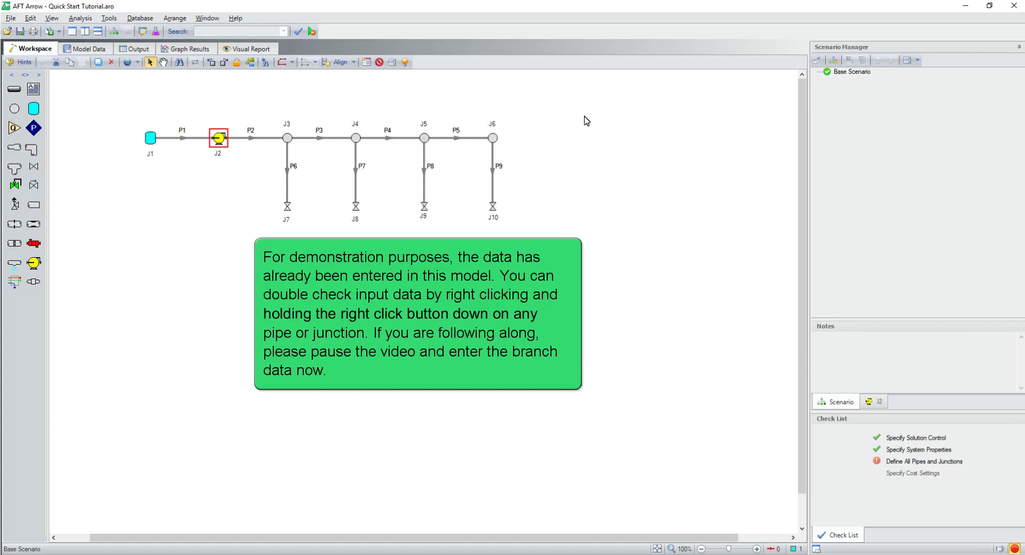
right_click(267, 142)
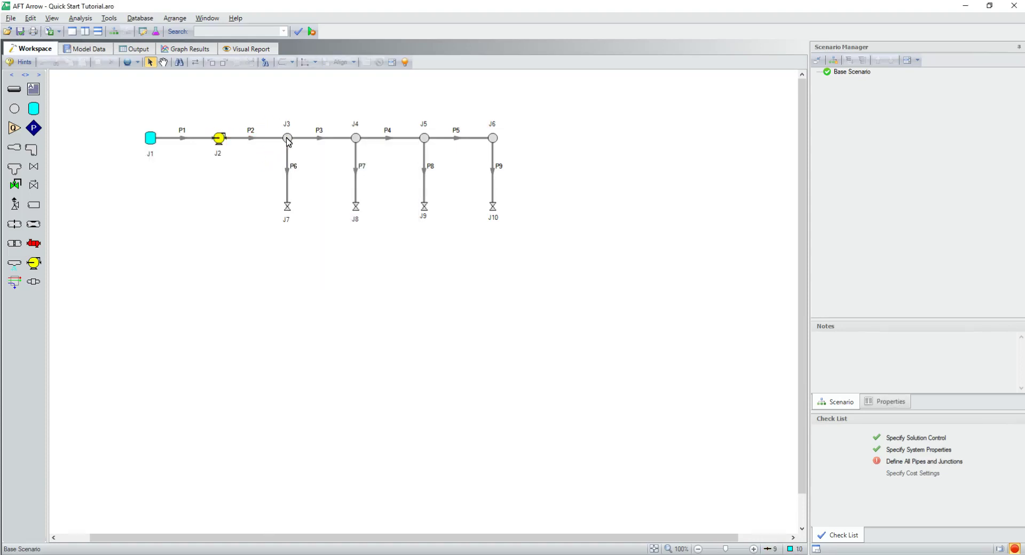
right_click(288, 140)
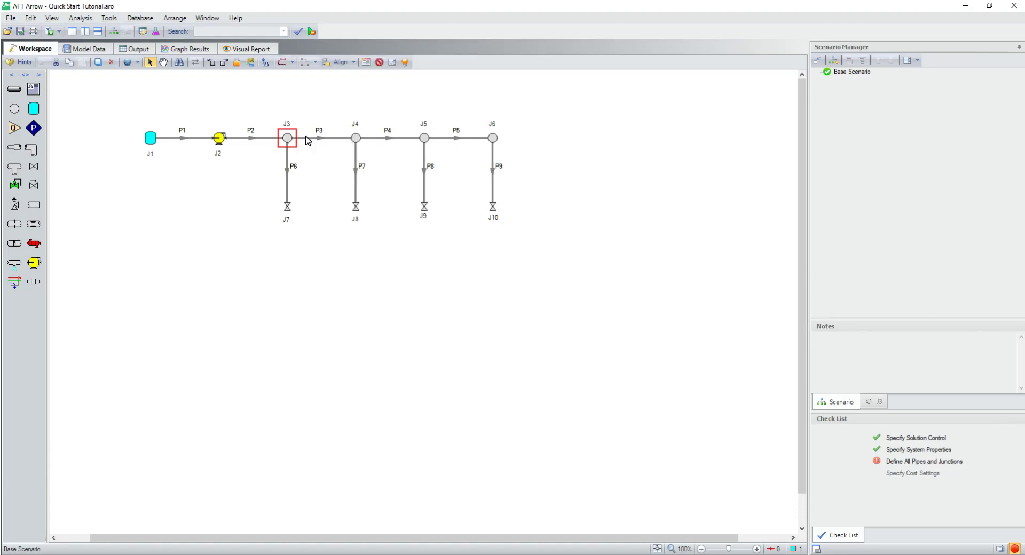
right_click(355, 140)
mouse_move(358, 142)
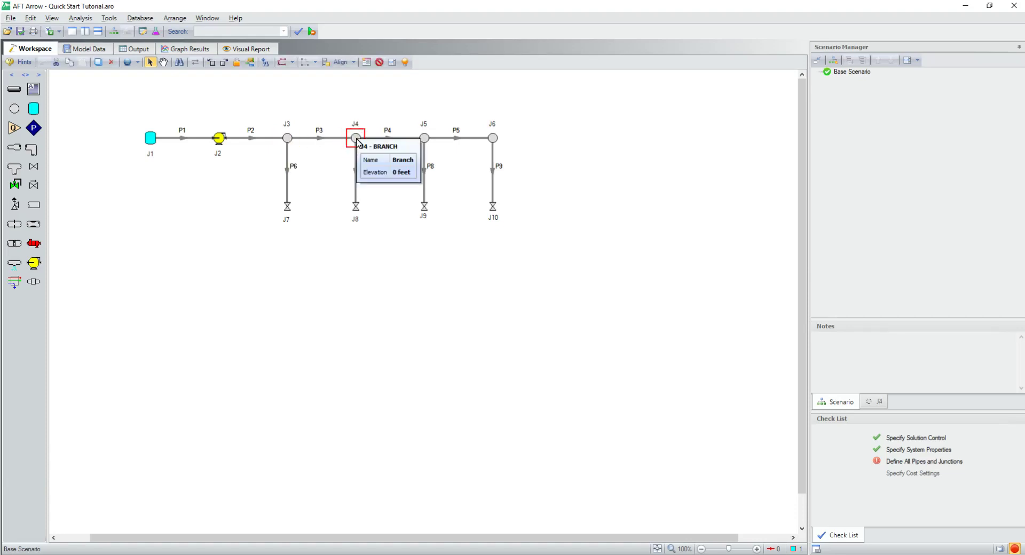
left_click(425, 139)
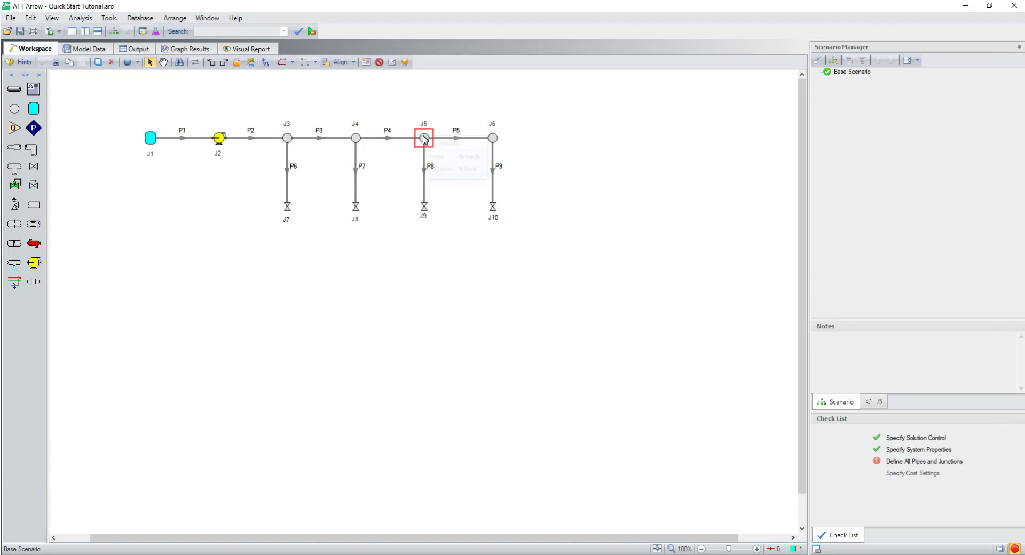
left_click(494, 140)
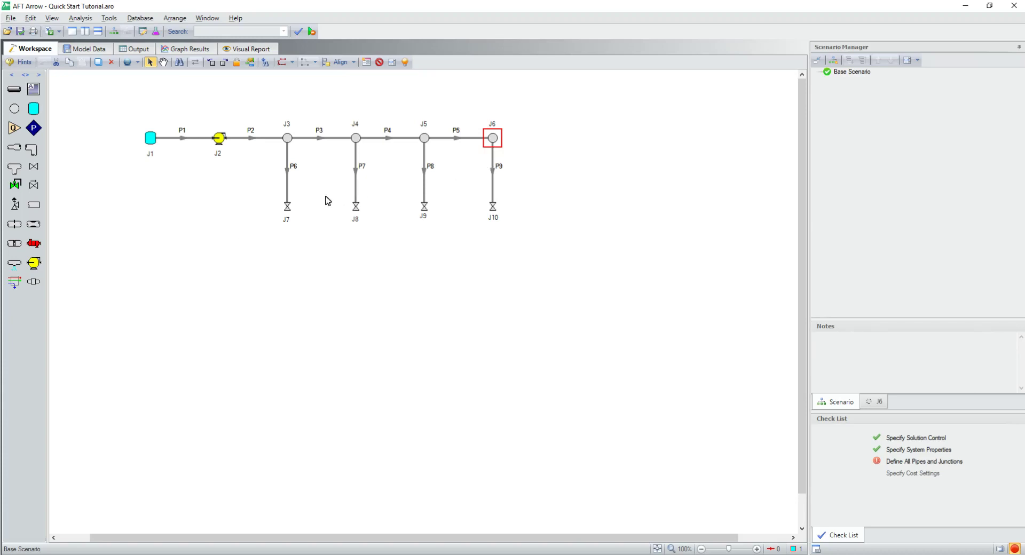
left_click(288, 210)
- Switch valve J7's subsonic loss model to Resistance Curve and bring up its curve data table
double_click(288, 210)
left_click(393, 213)
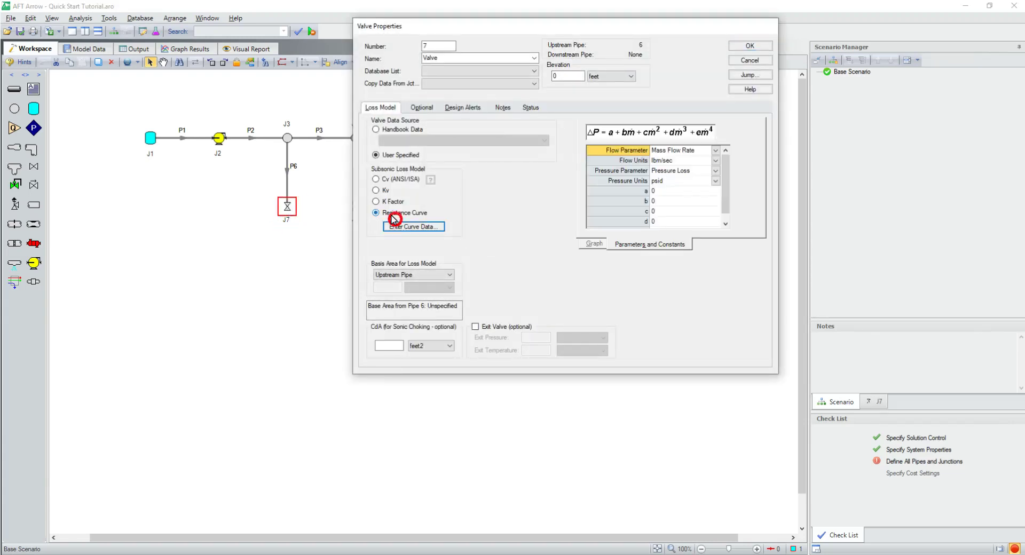
left_click(408, 228)
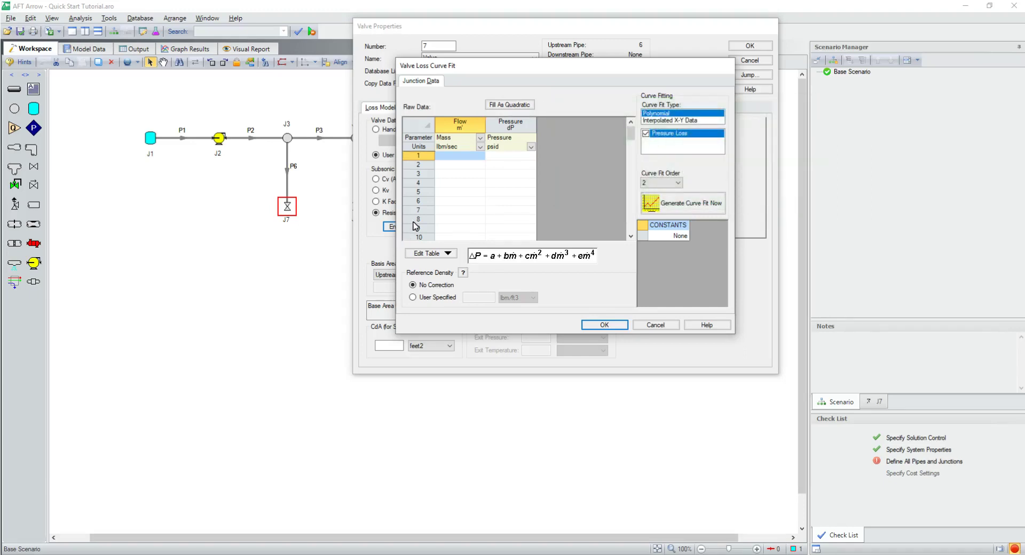
- Fill J7's loss curve as a quadratic through 0.2 lbm/sec at 8 psid and accept the fit
left_click(469, 158)
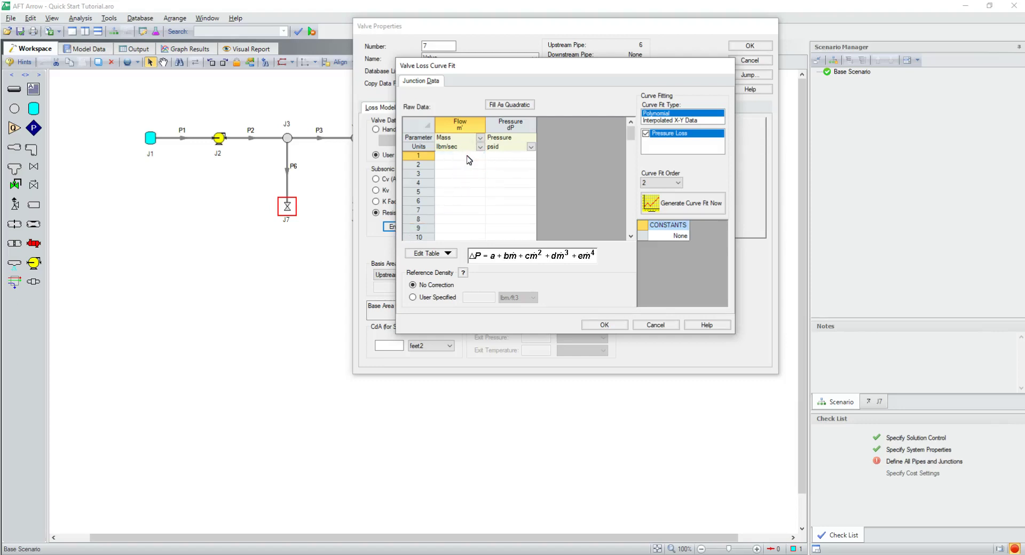
type("0.2")
left_click(501, 156)
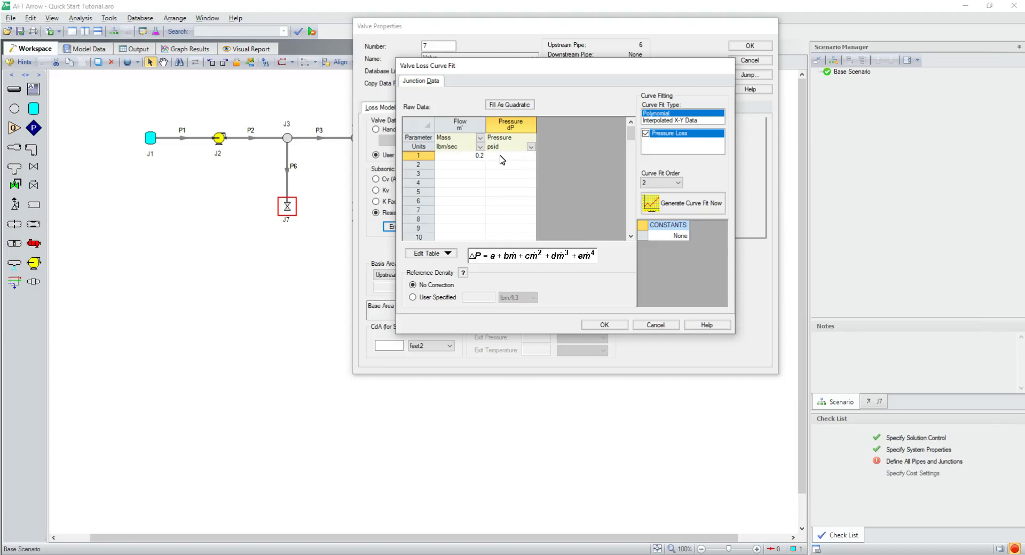
left_click(511, 107)
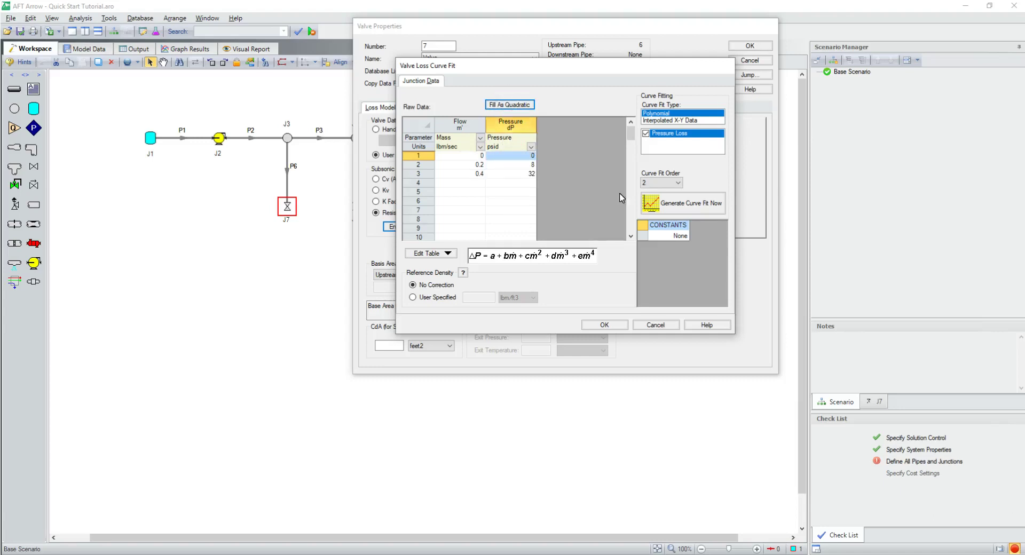
left_click(650, 202)
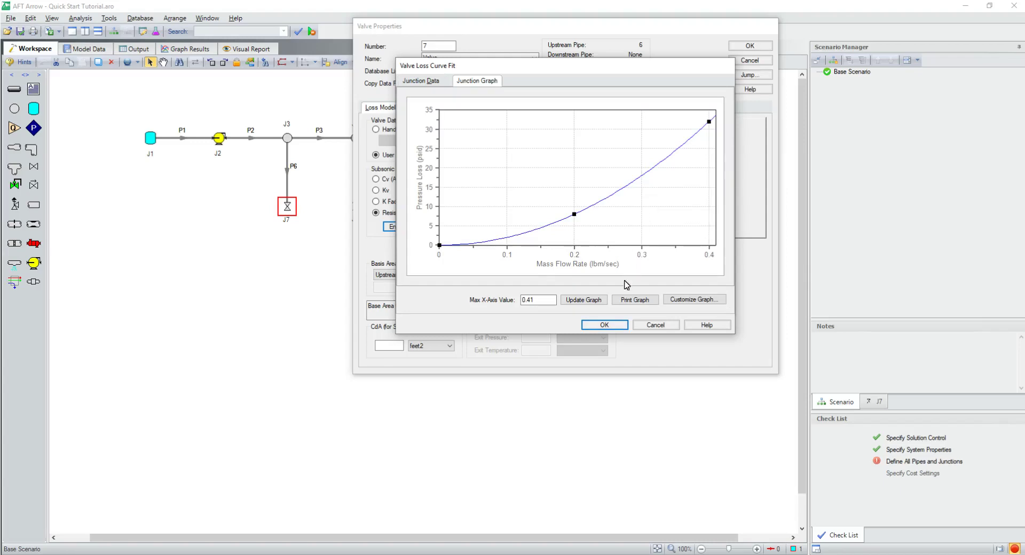
left_click(603, 326)
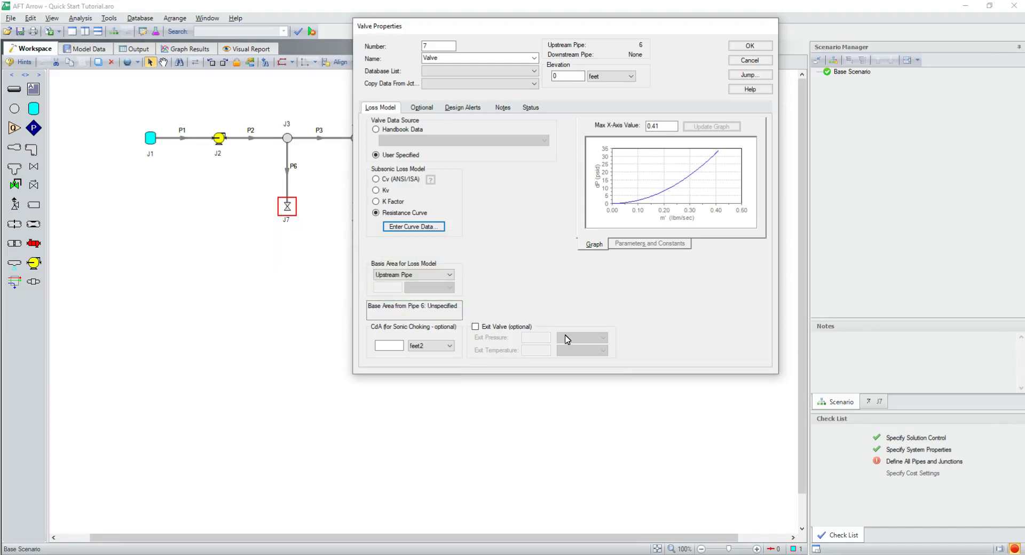
- Make J7 an exit valve with 14.7 psia exit pressure and its exit temperature, then close it
left_click(503, 329)
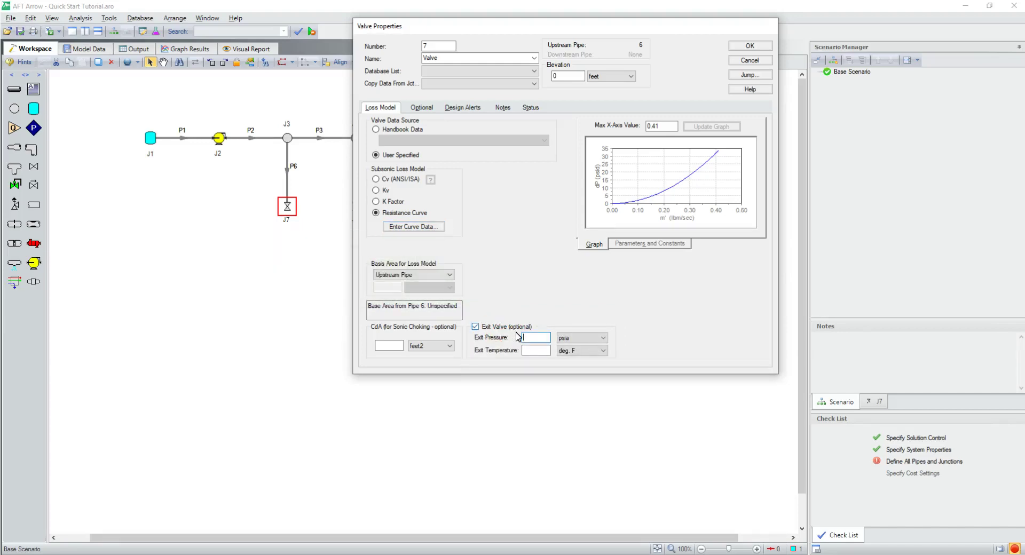
left_click(529, 337)
left_click(530, 349)
left_click(750, 47)
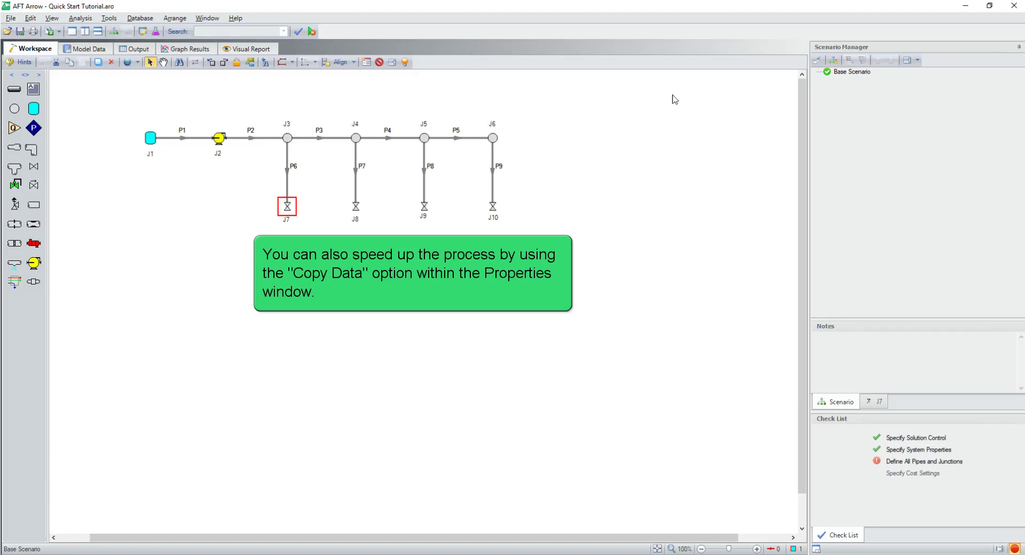
- Copy all of valve J7's data into valve J8
left_click(356, 208)
double_click(356, 211)
left_click(515, 86)
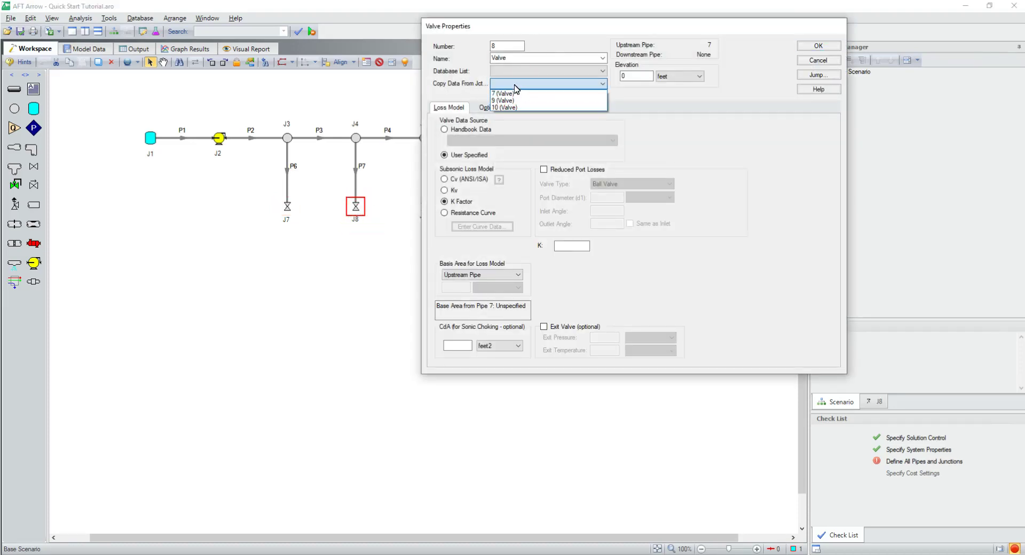
left_click(515, 94)
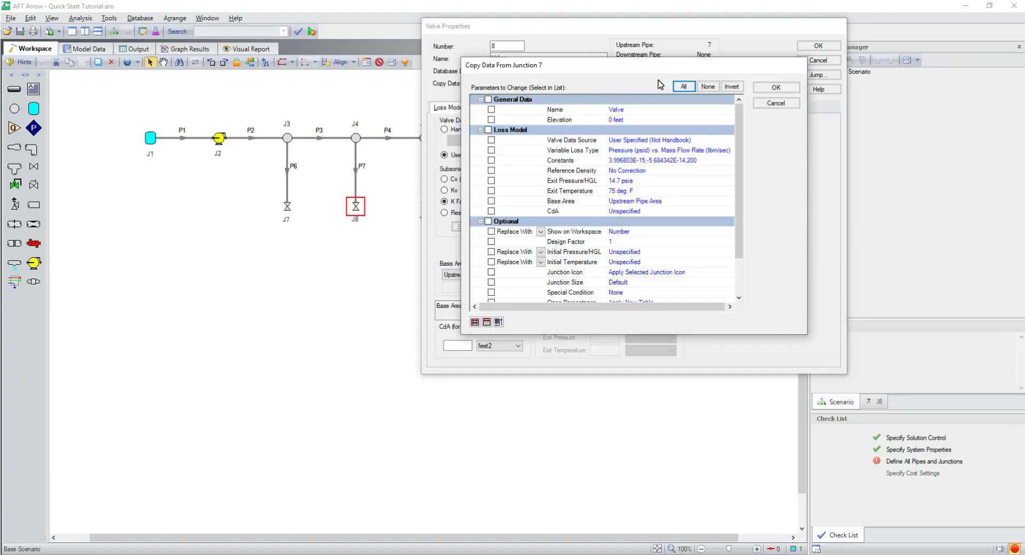
left_click(682, 87)
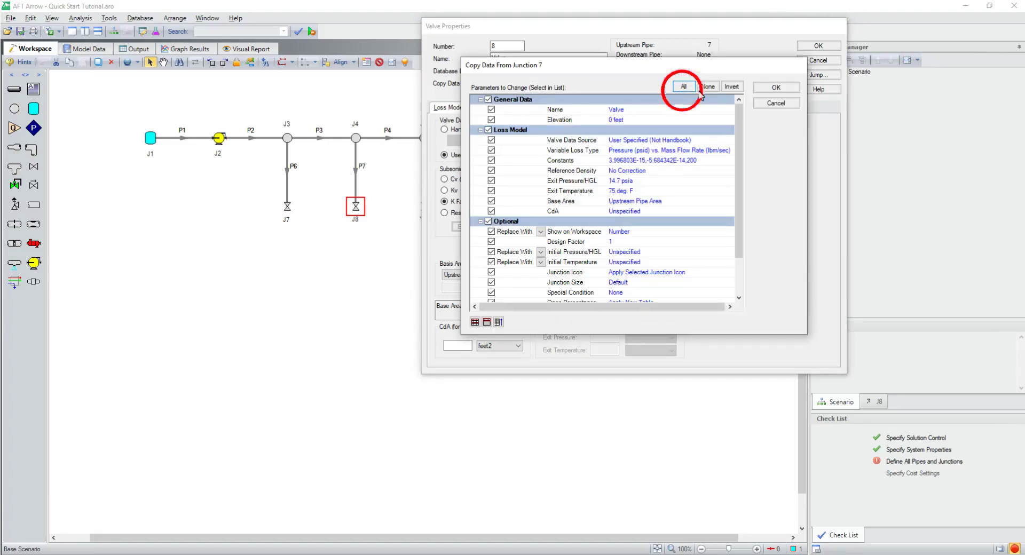
left_click(775, 89)
left_click(817, 45)
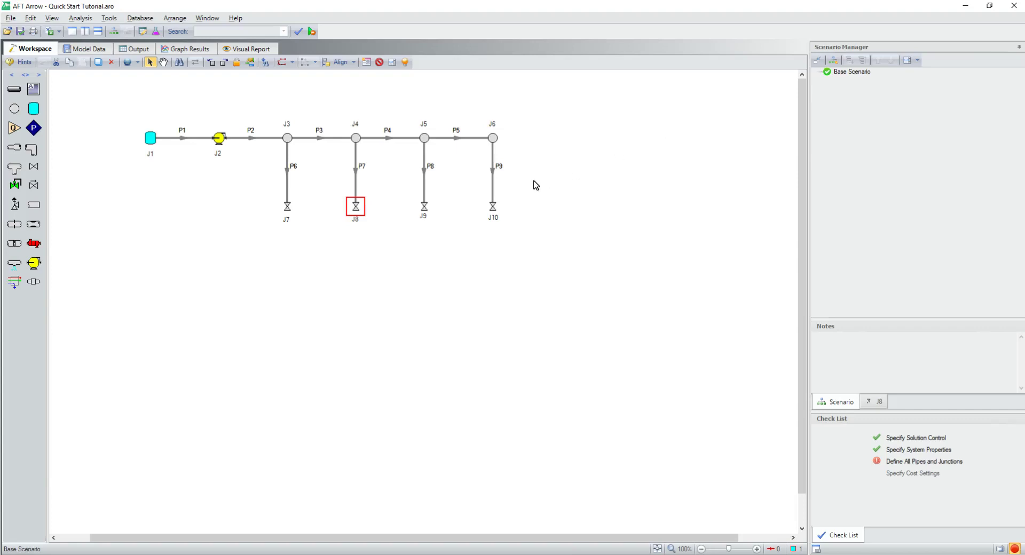
- Copy all of valve J7's data into valve J9
left_click(425, 207)
double_click(425, 208)
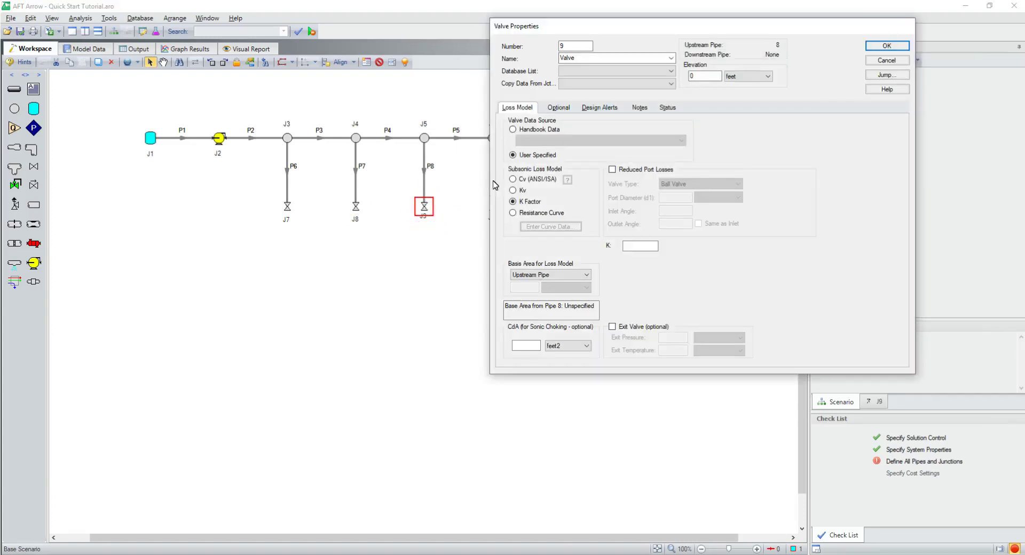
left_click(575, 85)
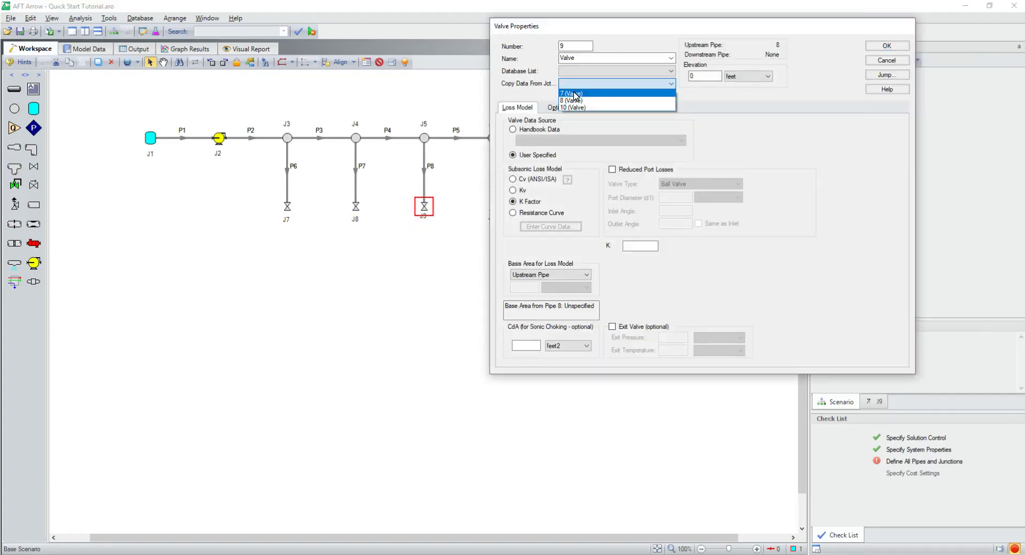
left_click(578, 94)
left_click(751, 86)
left_click(833, 90)
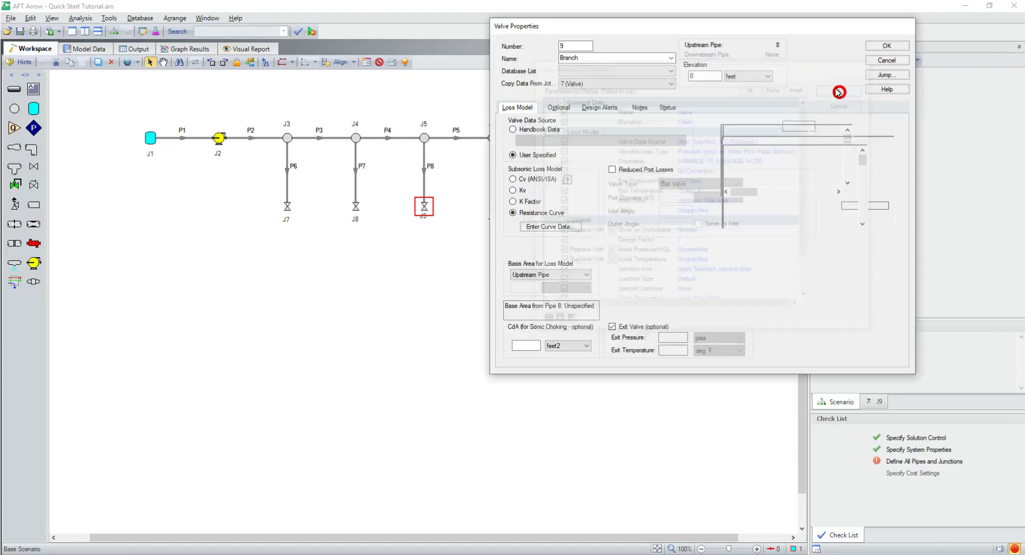
left_click(877, 46)
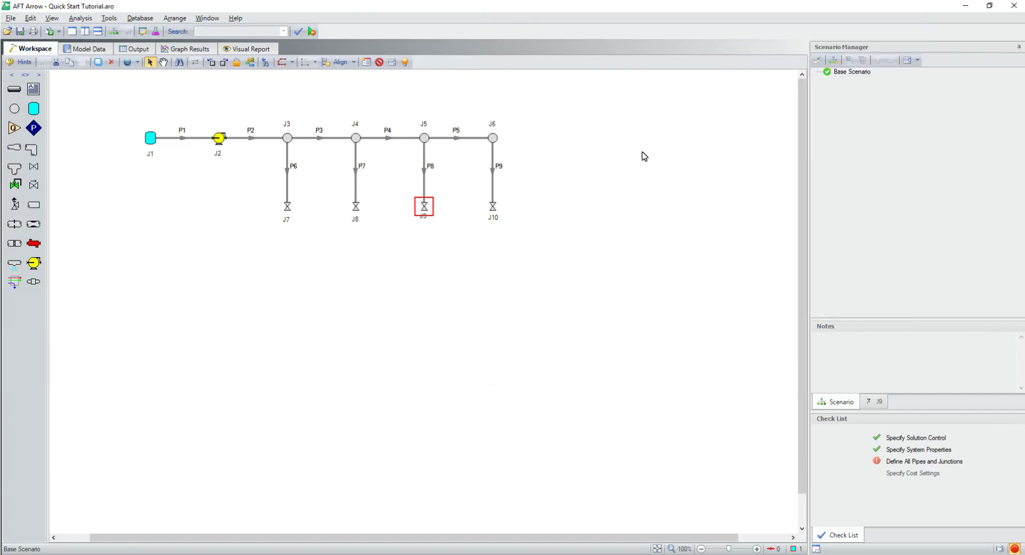
- Copy valve J7's data into valve J10 and clear the network selection
left_click(493, 207)
double_click(493, 208)
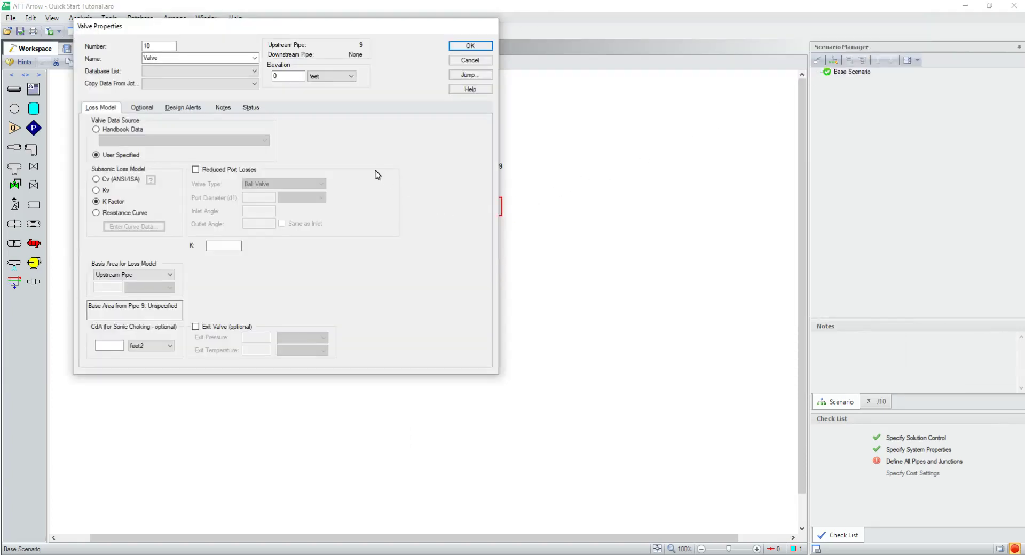
left_click(245, 90)
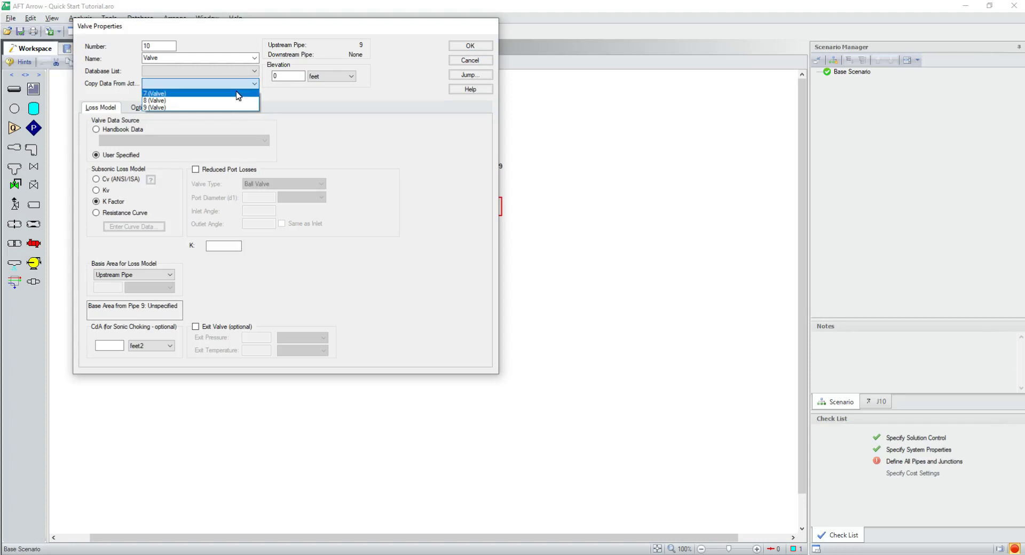
left_click(237, 96)
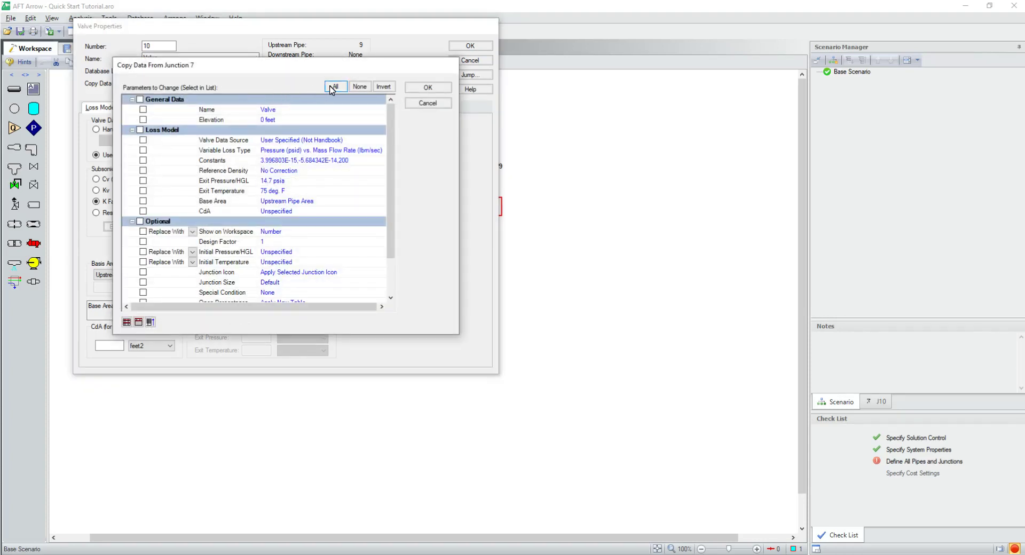
left_click(427, 87)
left_click(469, 46)
left_click(683, 205)
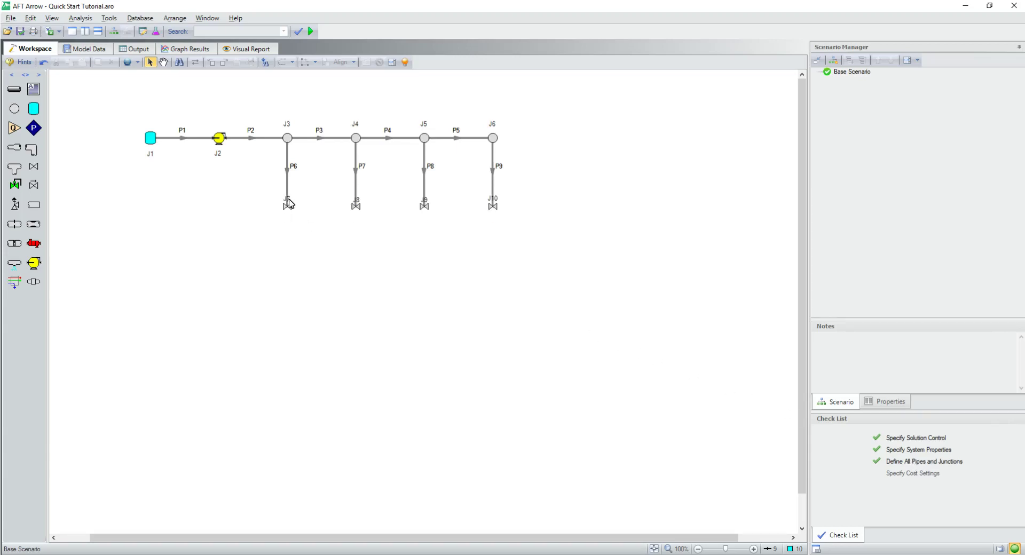
- Select valves J7, J8, J9 and J10 together, rotate their icons 90 degrees right, then deselect
left_click(288, 203)
left_click(354, 206)
left_click(423, 206)
left_click(491, 206)
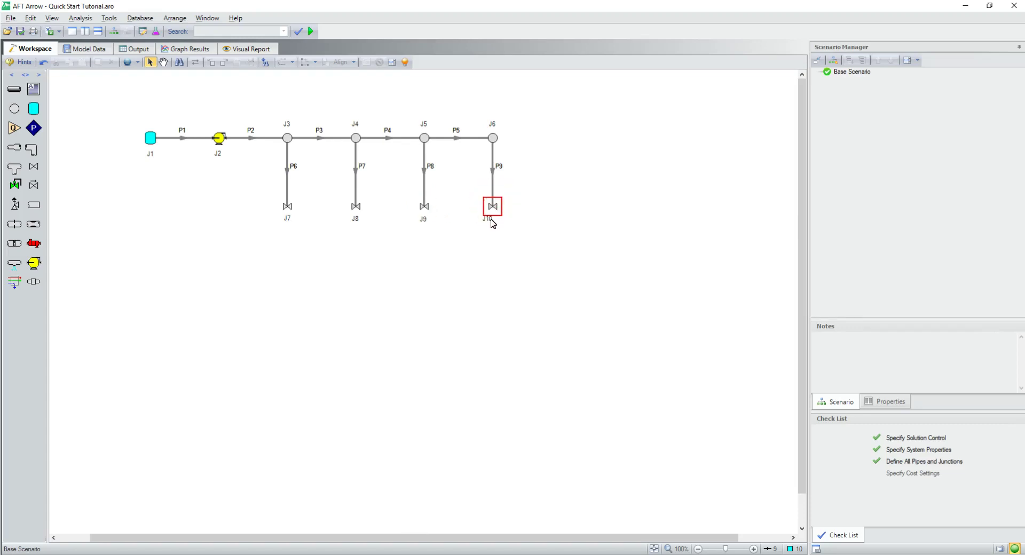
left_click(492, 209)
left_click(427, 210, "shift")
left_click(355, 210, "shift")
left_click(289, 209, "shift")
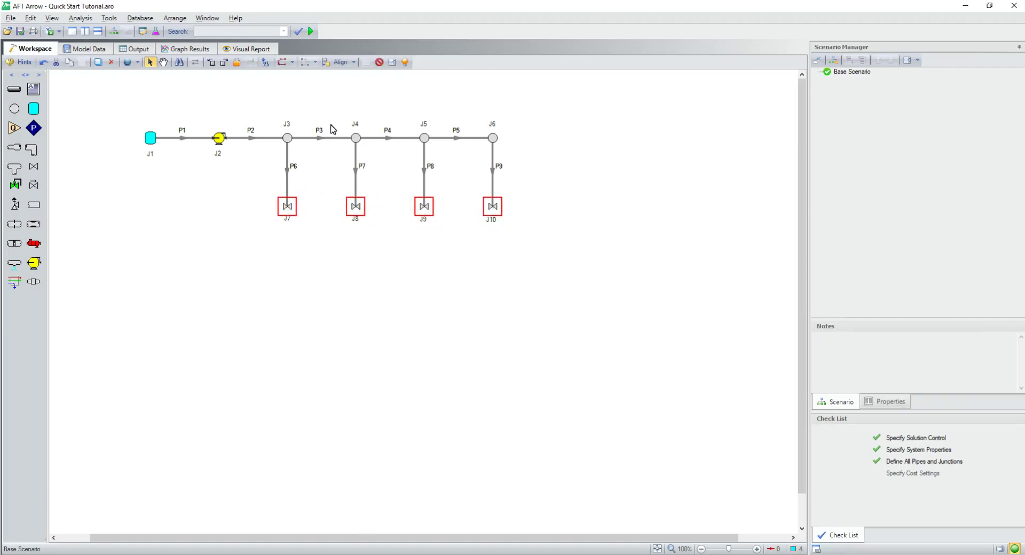
left_click(224, 63)
left_click(497, 252)
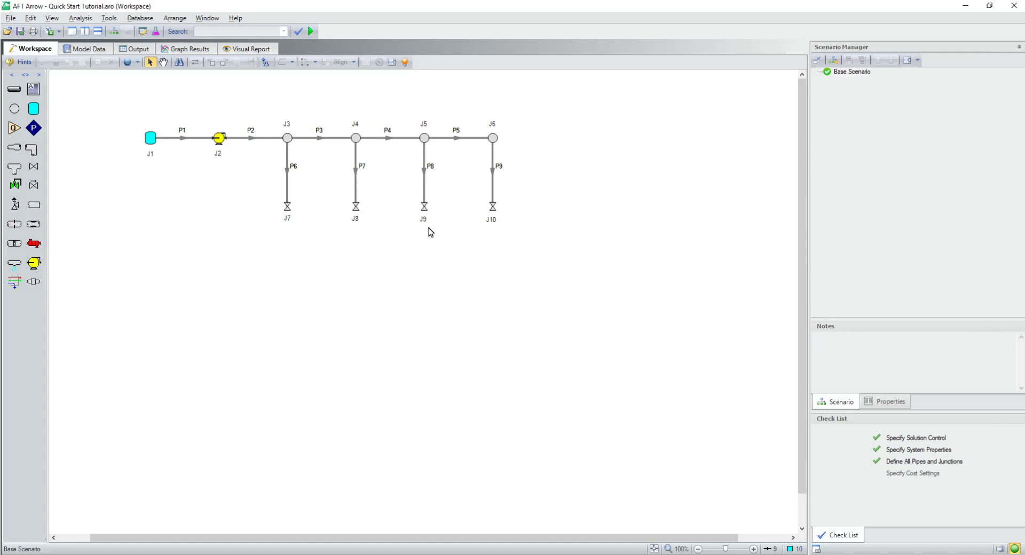
- Review Pipe Detail Summary, Pipes, Compressor/Fan, Tank and Valve tables in Model Data, and inspect pipe 2
left_click(96, 49)
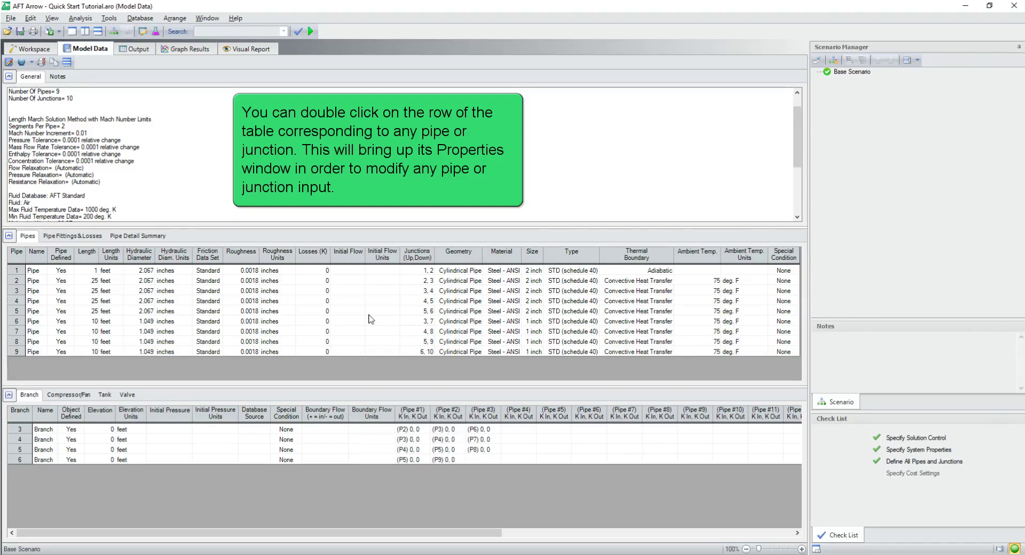
left_click(143, 237)
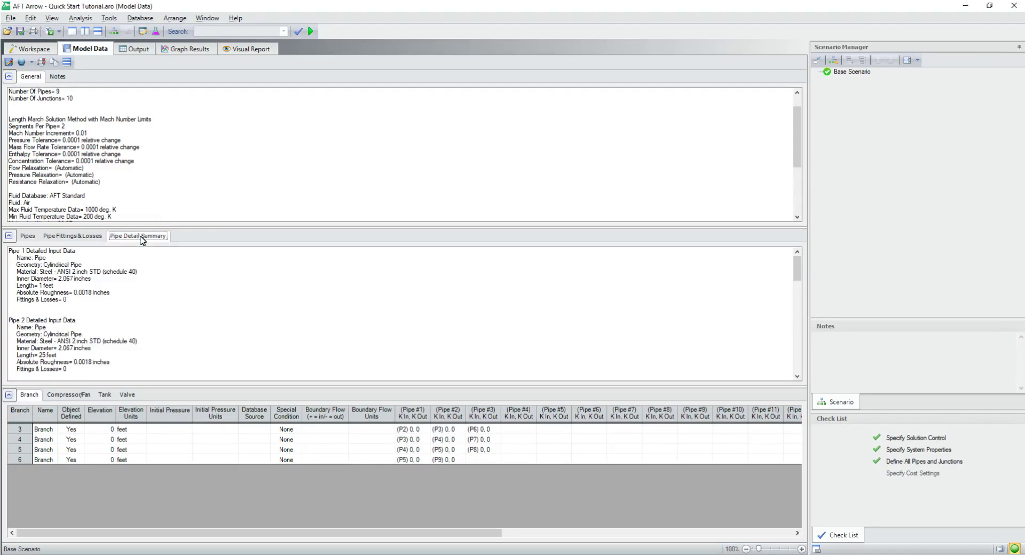
left_click(24, 238)
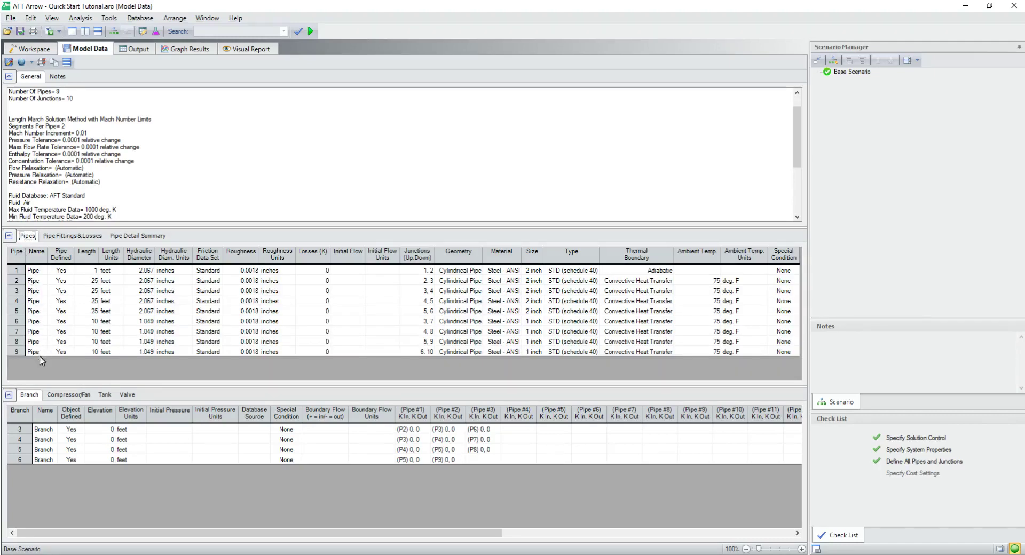
left_click(57, 395)
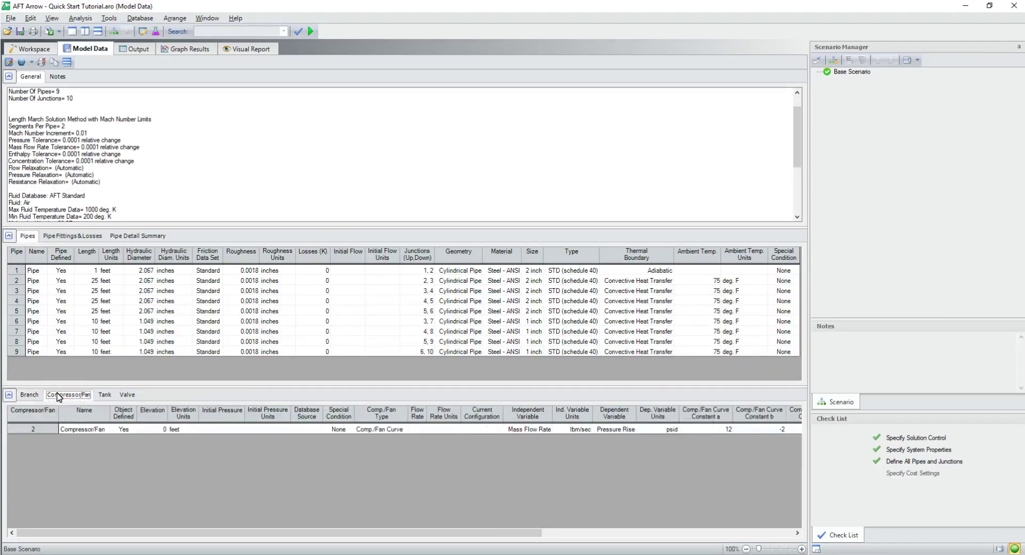
left_click(105, 396)
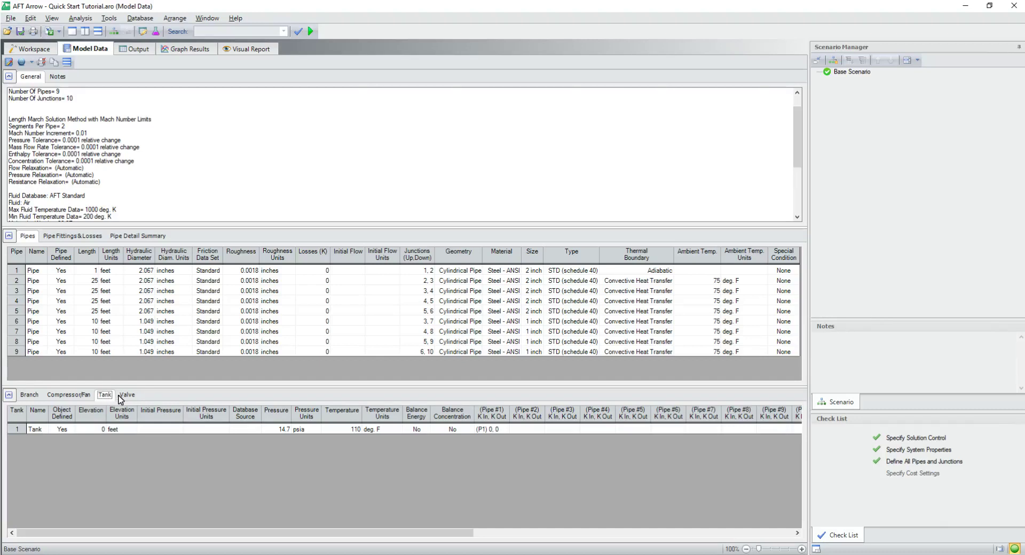
left_click(127, 396)
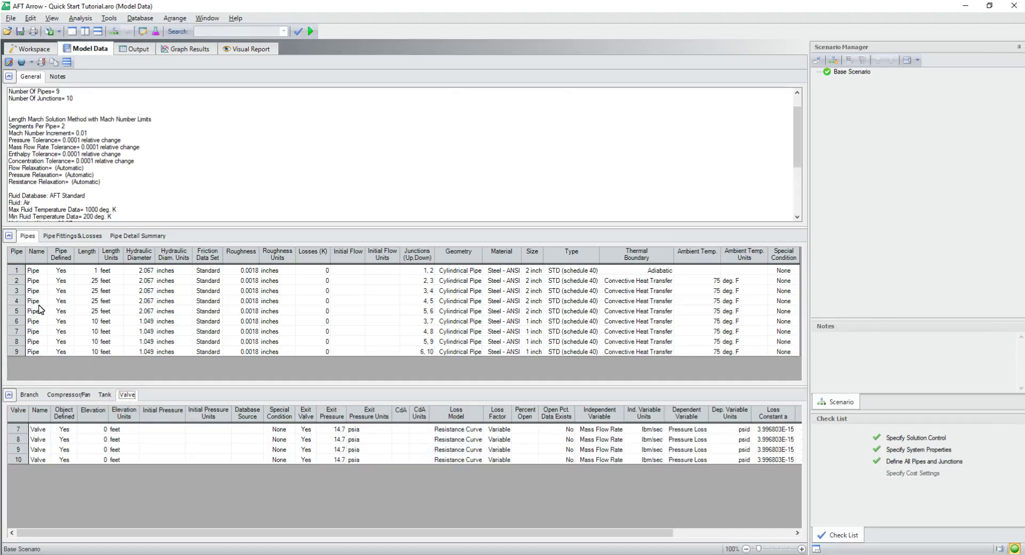
double_click(18, 281)
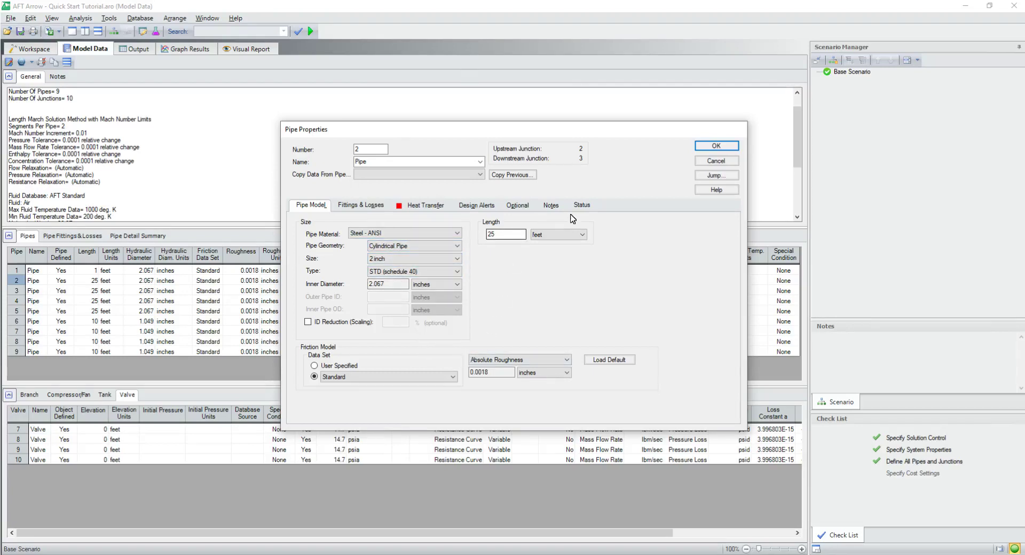
left_click(716, 147)
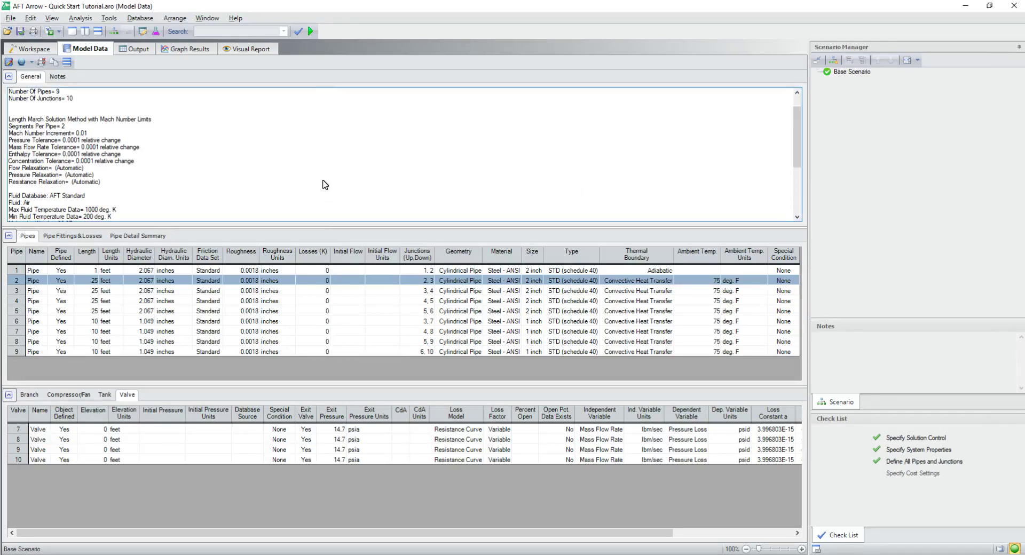
- Run the model, open the Output window, and list the valve junction results for J7–J10
left_click(311, 32)
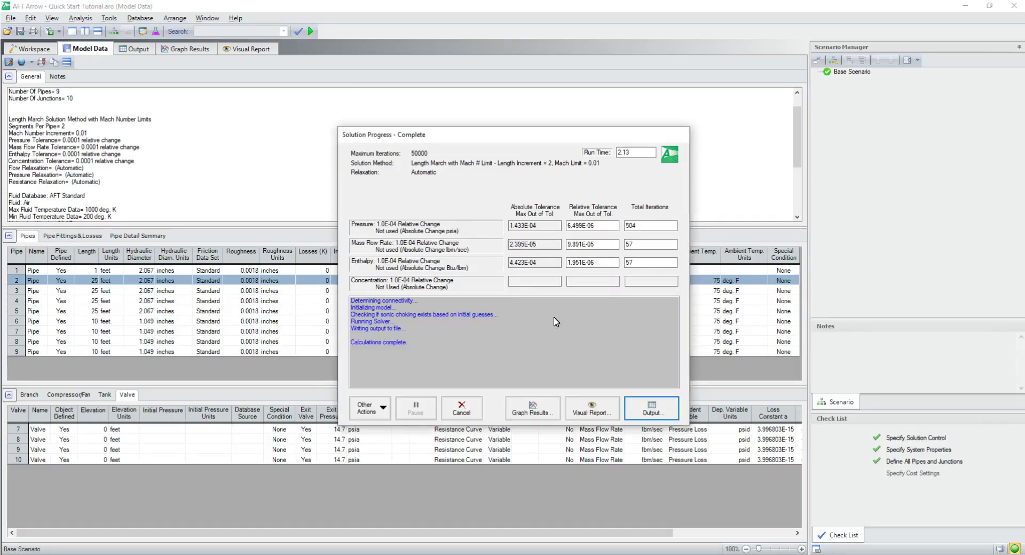
left_click(646, 417)
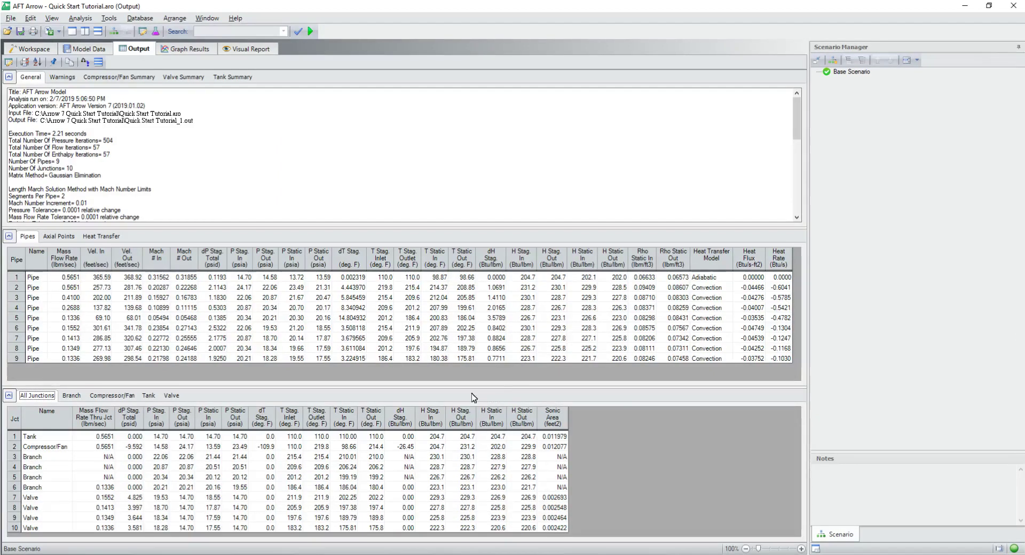
left_click(171, 395)
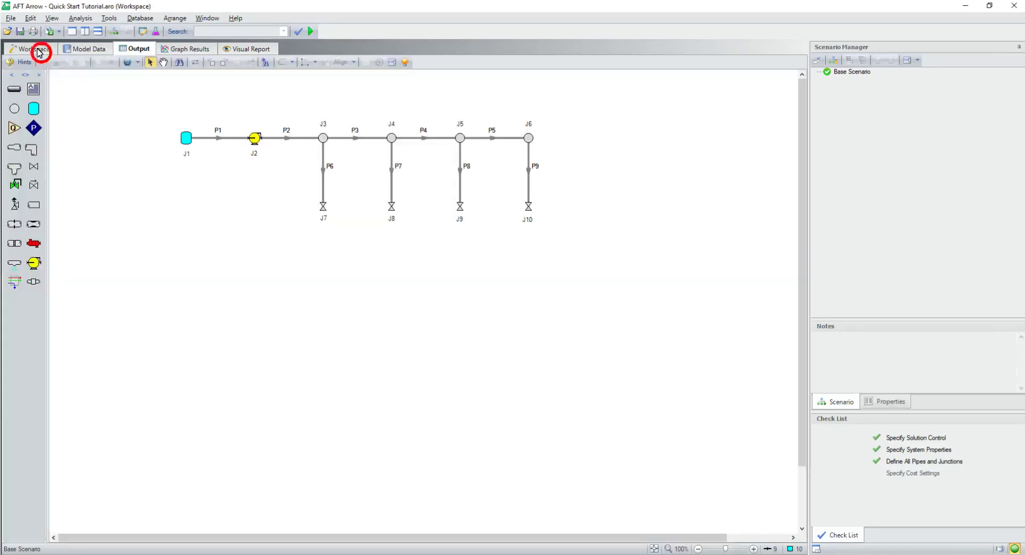
- Change tank J1's temperature to 0 deg. F and confirm clearing the previous results
left_click(39, 50)
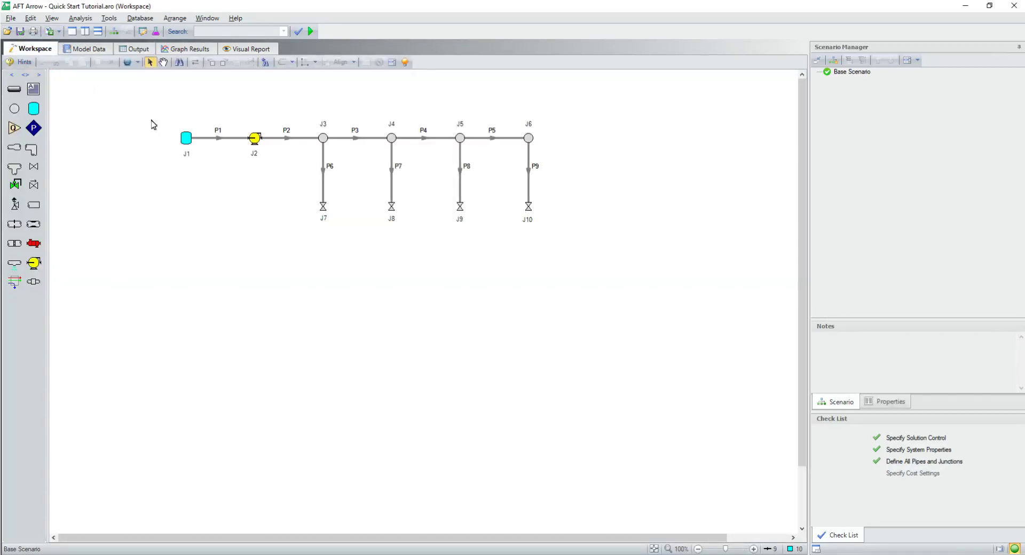
double_click(187, 141)
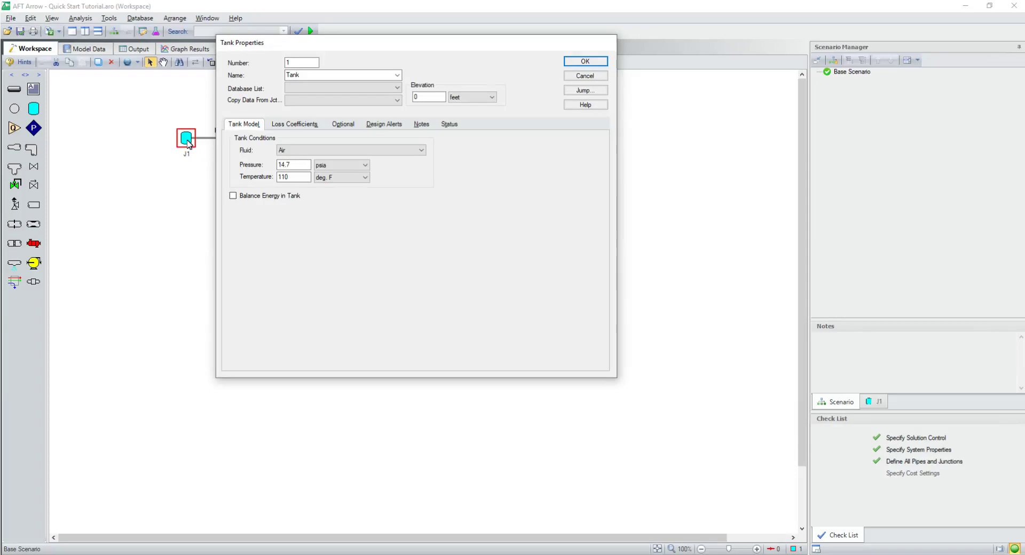
left_click_drag(292, 179, 267, 179)
type("0")
left_click(576, 64)
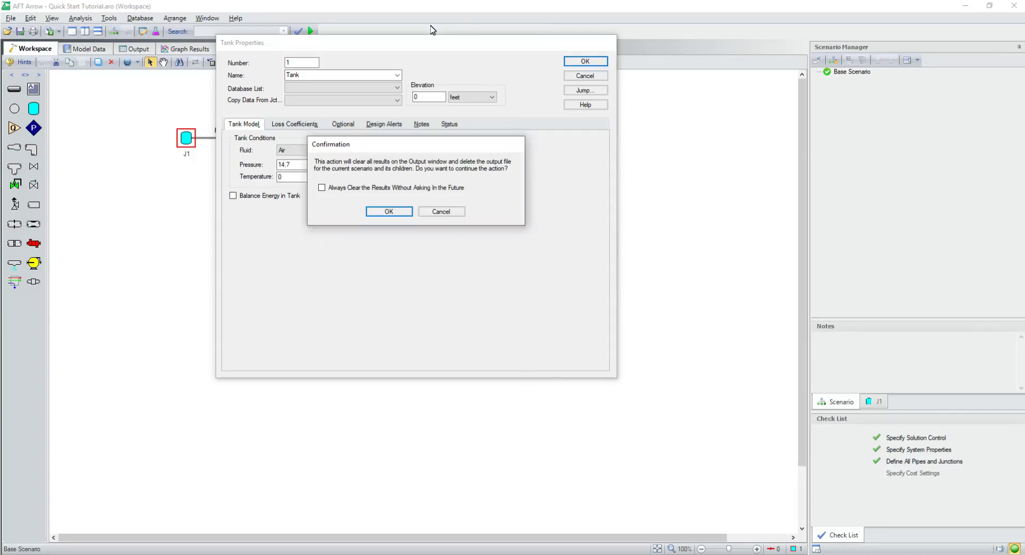
left_click(402, 208)
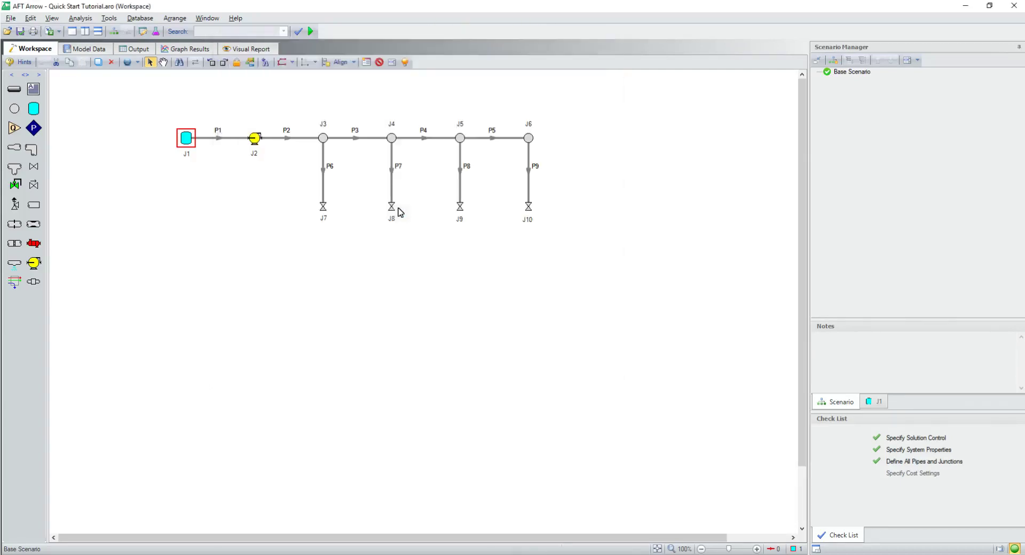
- Enter 90 percent efficiency for compressor J2's three curve points, refit the curve, and accept
double_click(254, 138)
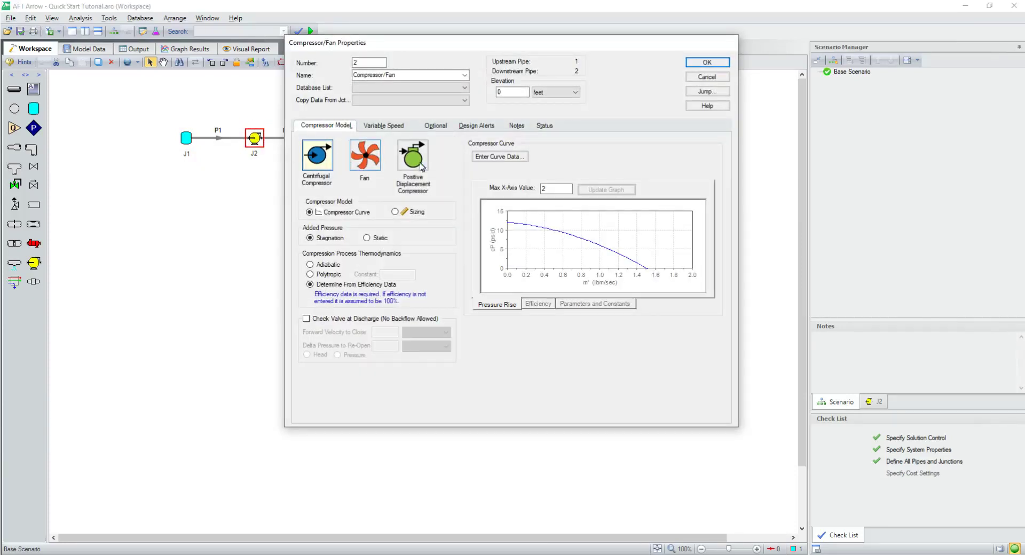
left_click(482, 158)
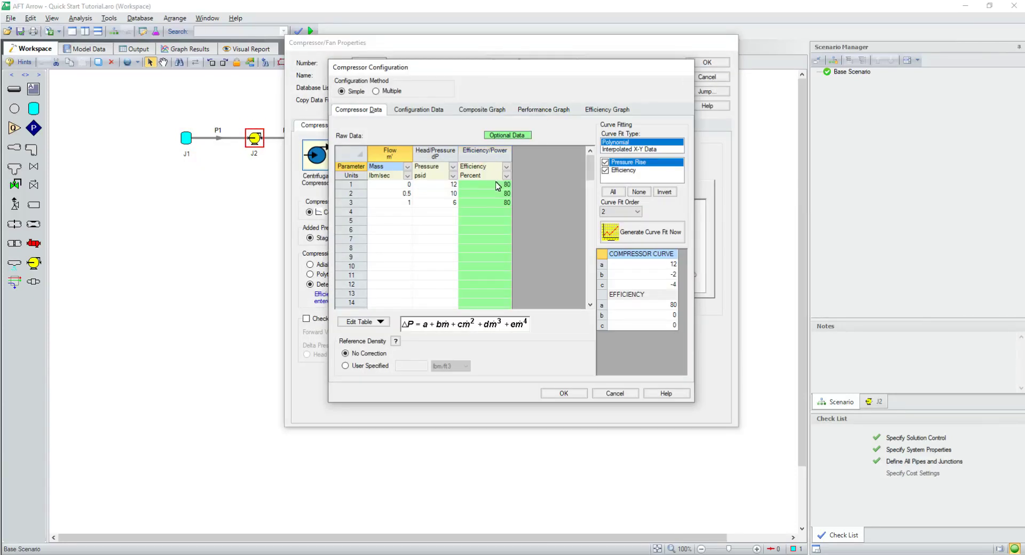
left_click(503, 185)
type("90")
left_click(505, 193)
type("90")
left_click(503, 202)
type("90")
left_click(603, 236)
left_click(577, 391)
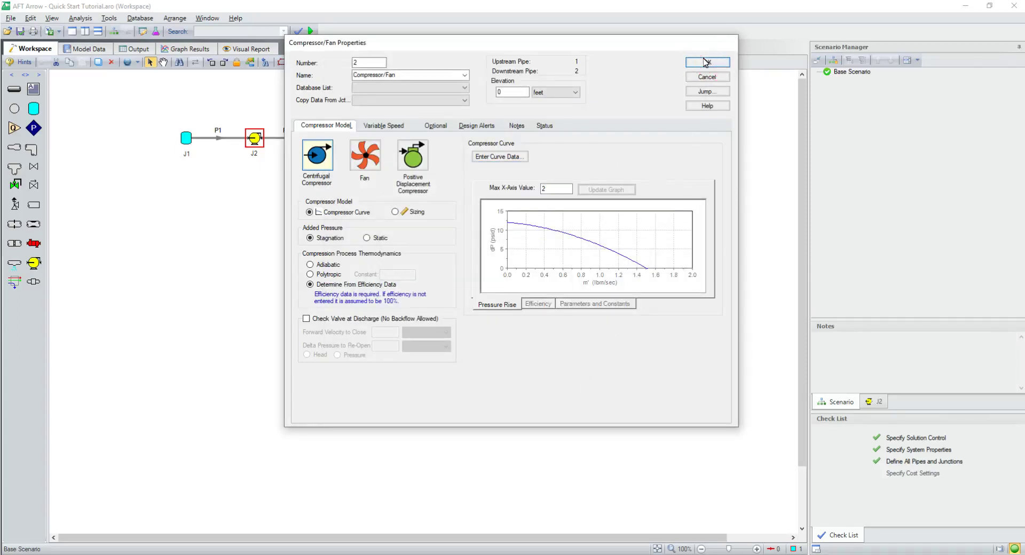
left_click(706, 63)
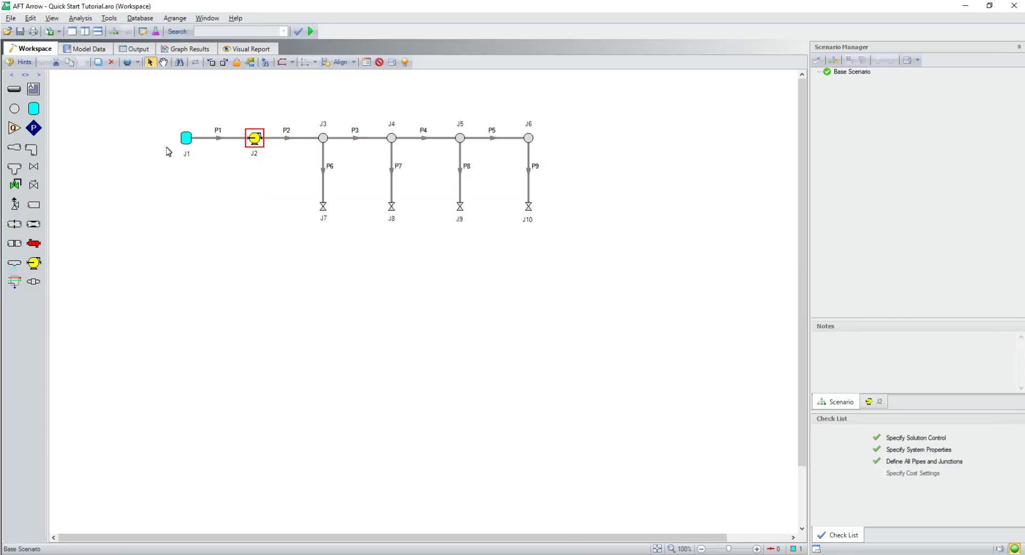
- Start a global pipe edit with pipes 2 through 9 selected, excluding pipe 1
left_click(32, 18)
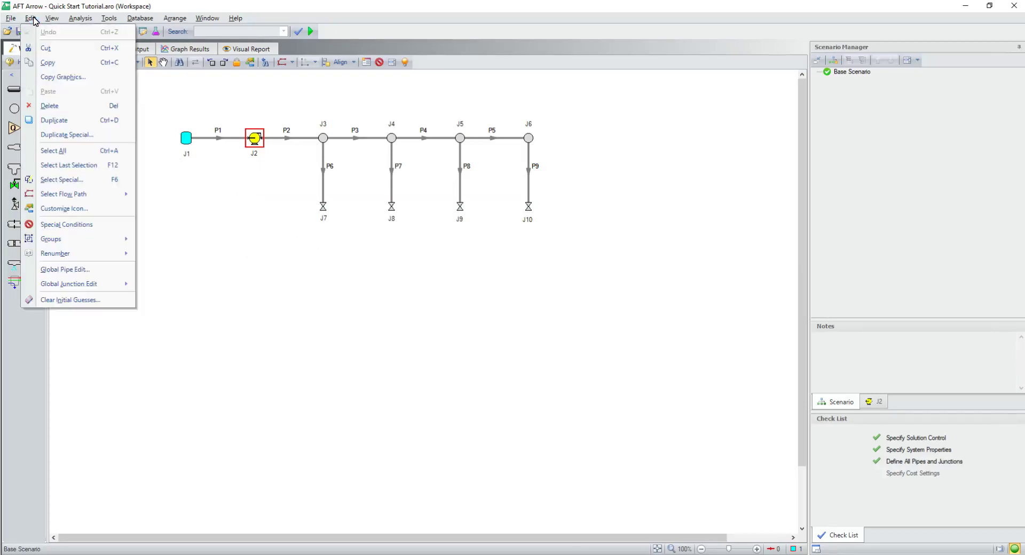
left_click(68, 269)
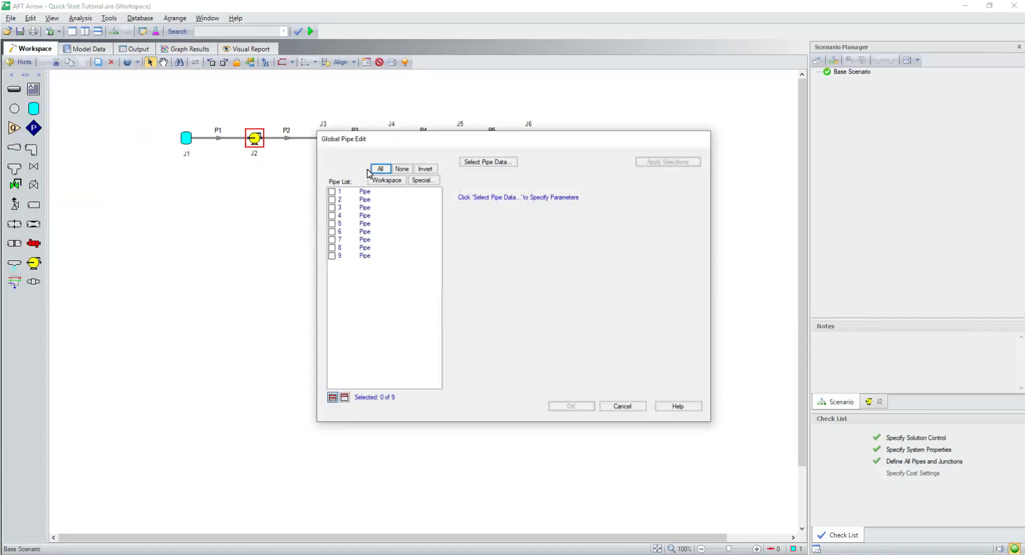
left_click(380, 169)
left_click(332, 192)
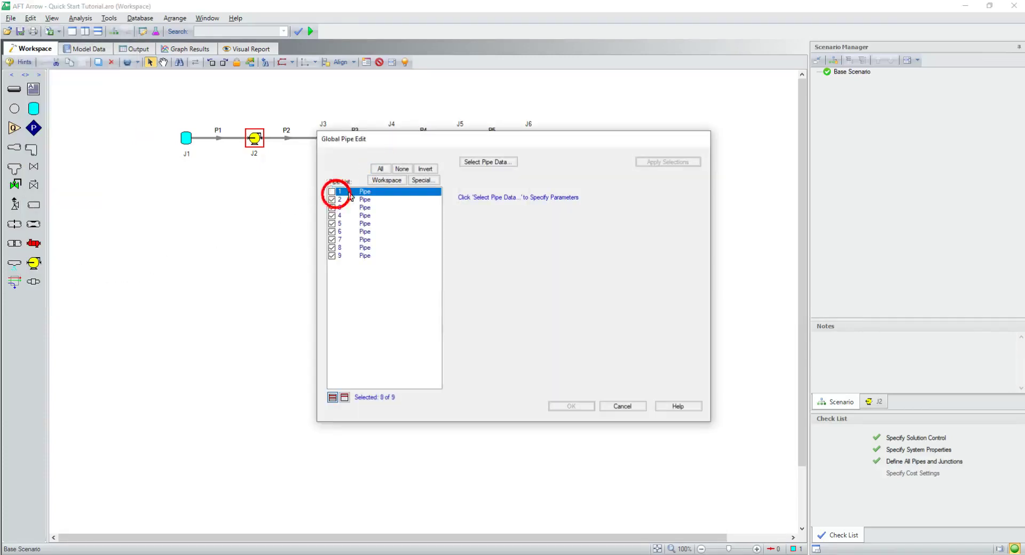
- Define convective heat transfer with 70 deg F ambient and a user-specified external coefficient of 10
left_click(483, 163)
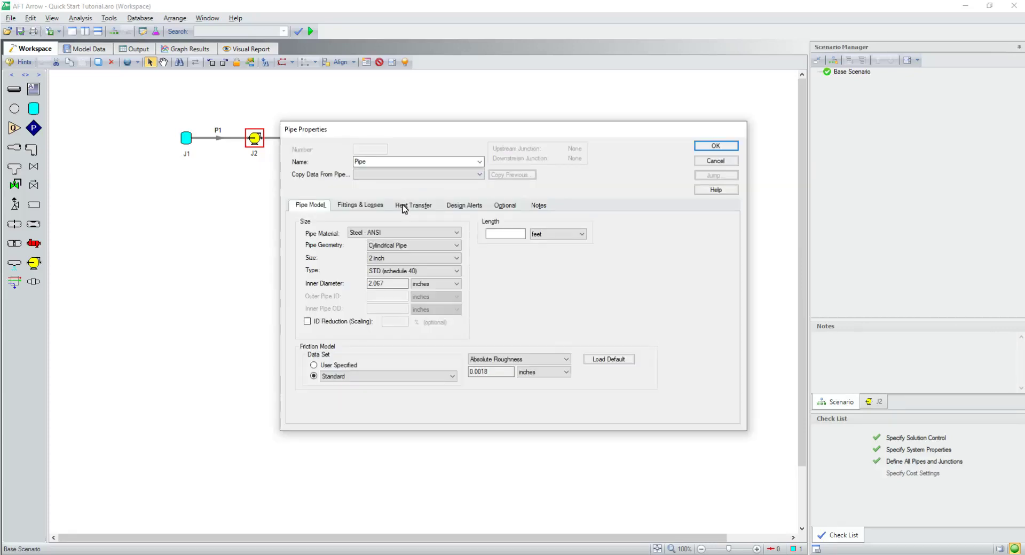
left_click(405, 206)
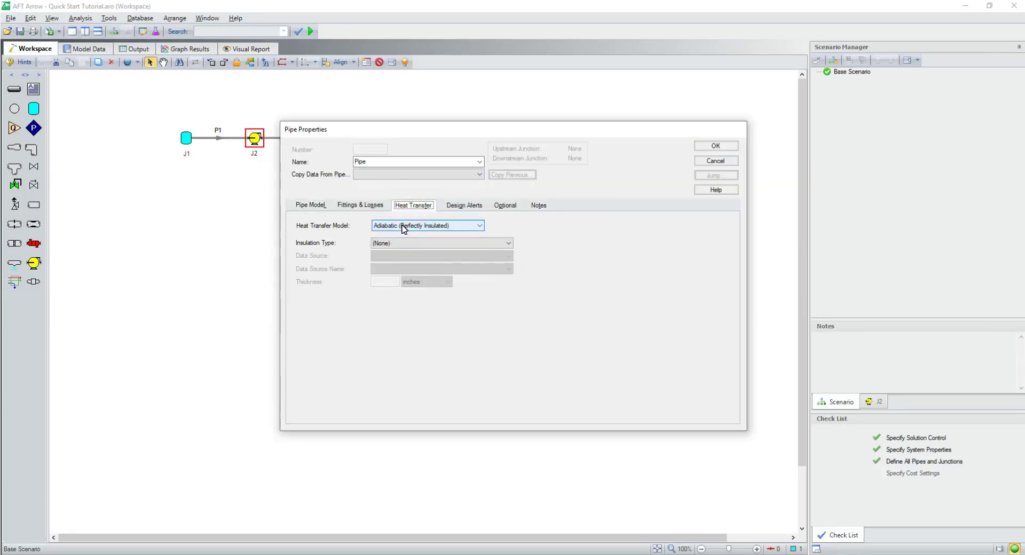
left_click(404, 227)
left_click(404, 251)
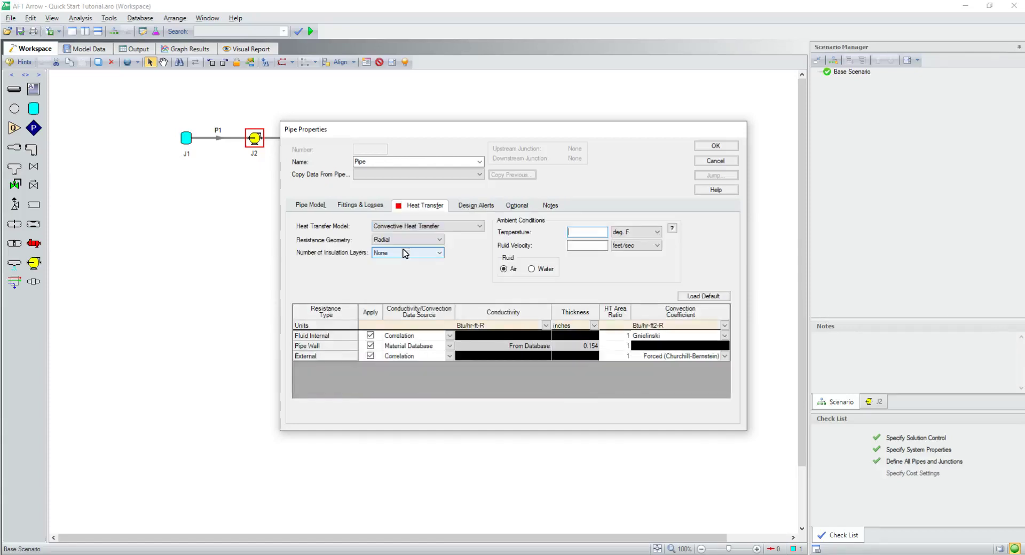
left_click(576, 233)
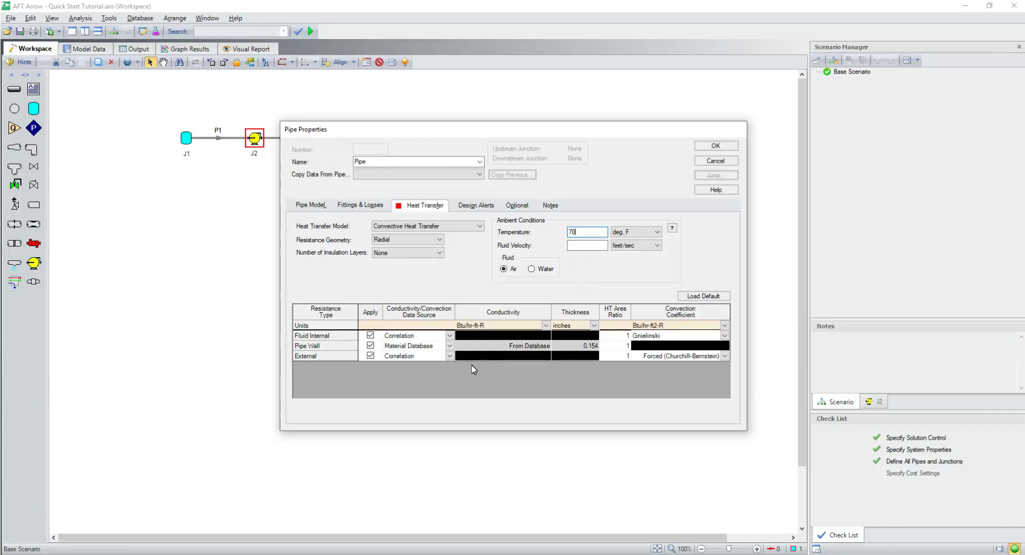
left_click(450, 357)
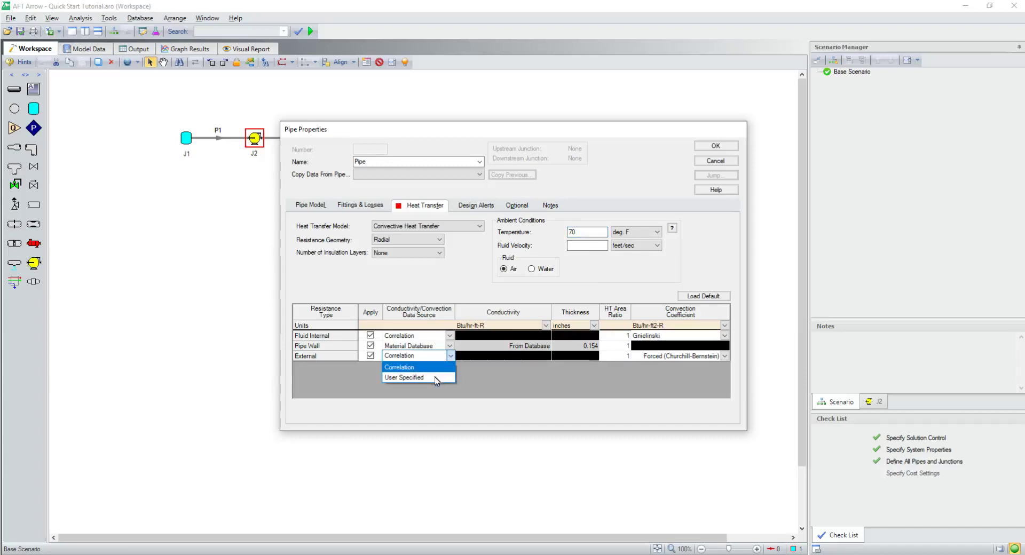
left_click(413, 377)
left_click(682, 360)
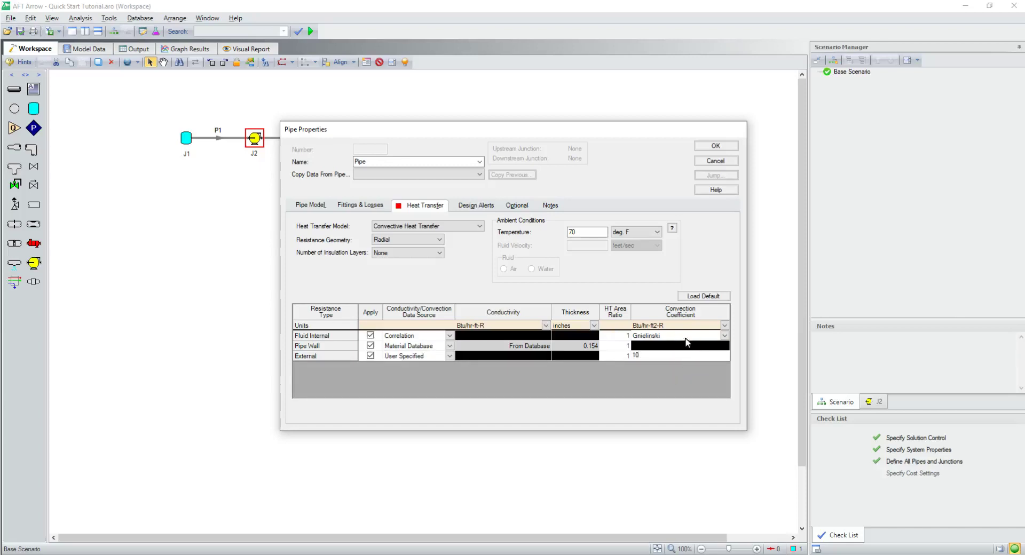
left_click(704, 150)
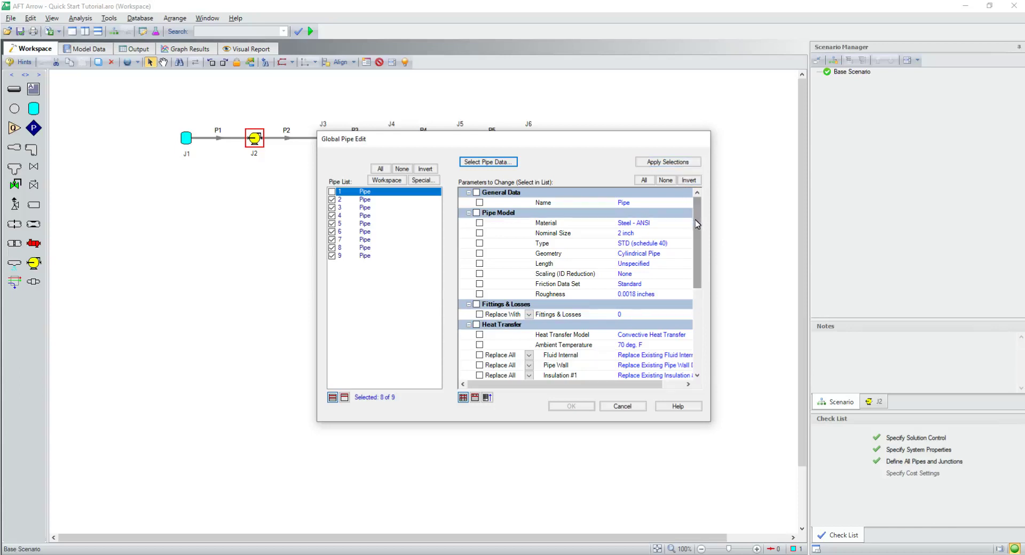
- Apply the heat transfer parameters to the selected pipes and finish the global edit
left_click_drag(696, 224, 697, 259)
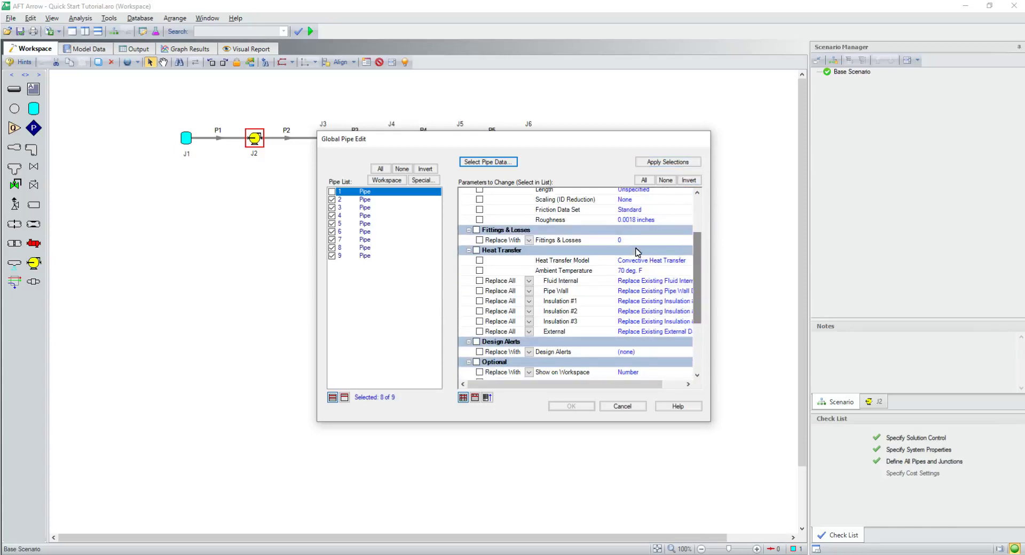
left_click(477, 250)
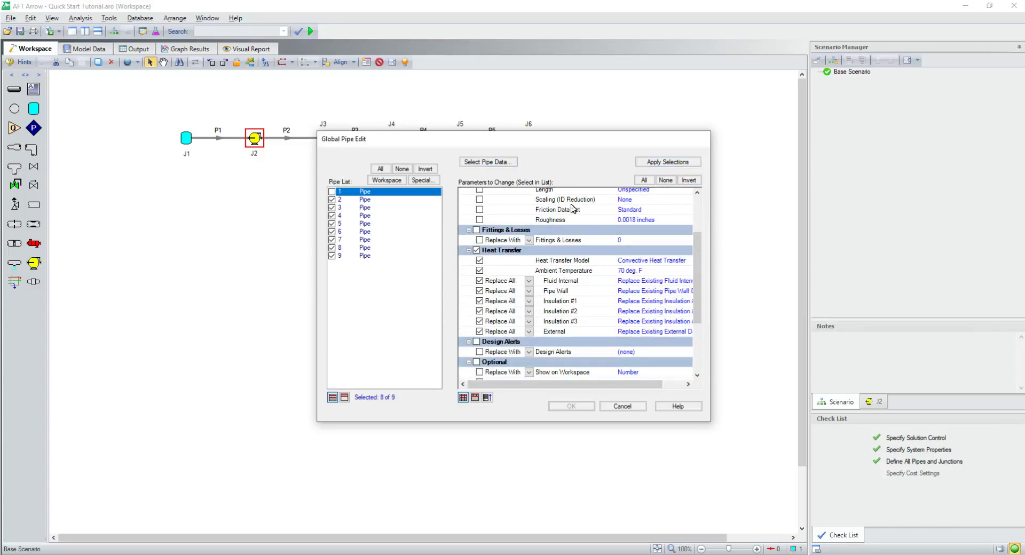
left_click(667, 163)
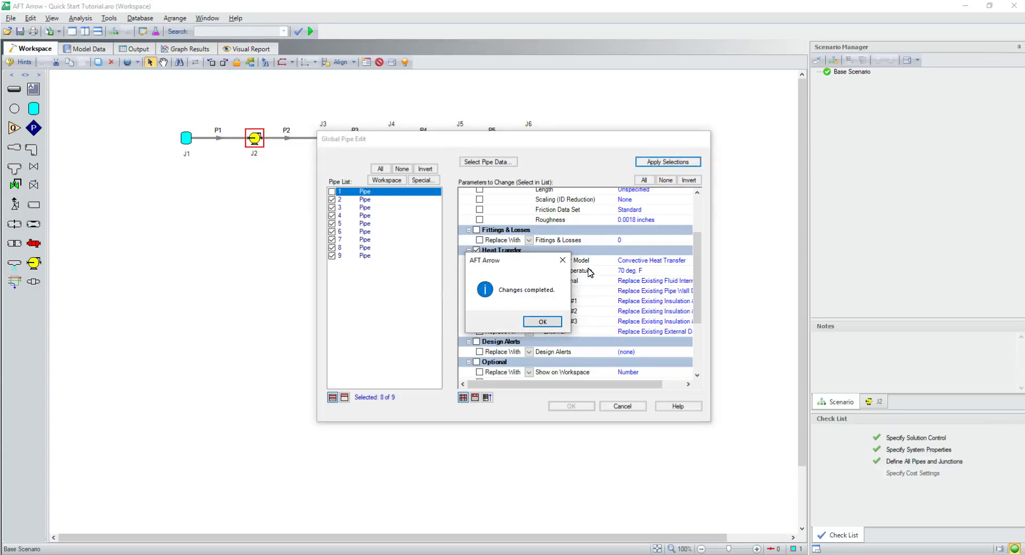
left_click(544, 322)
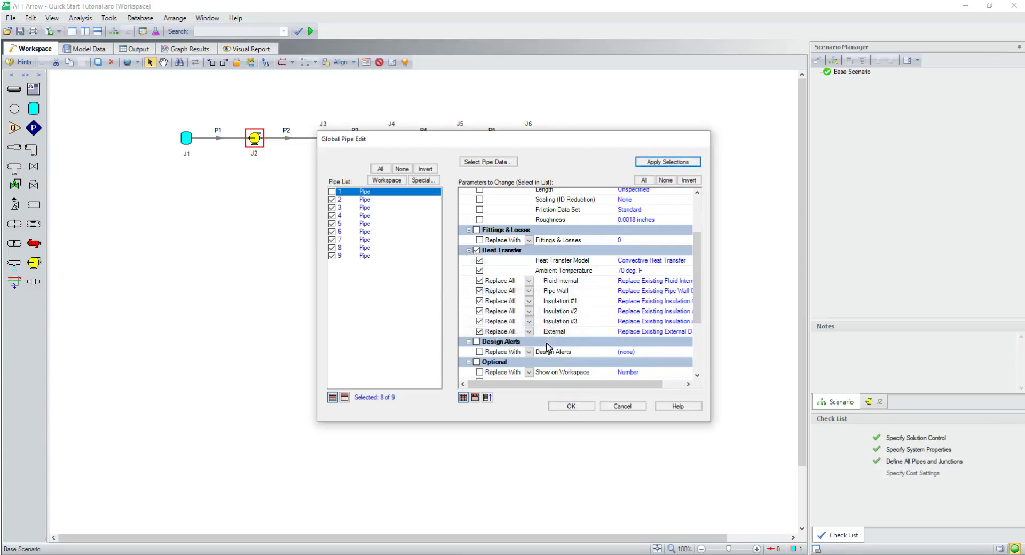
left_click(565, 407)
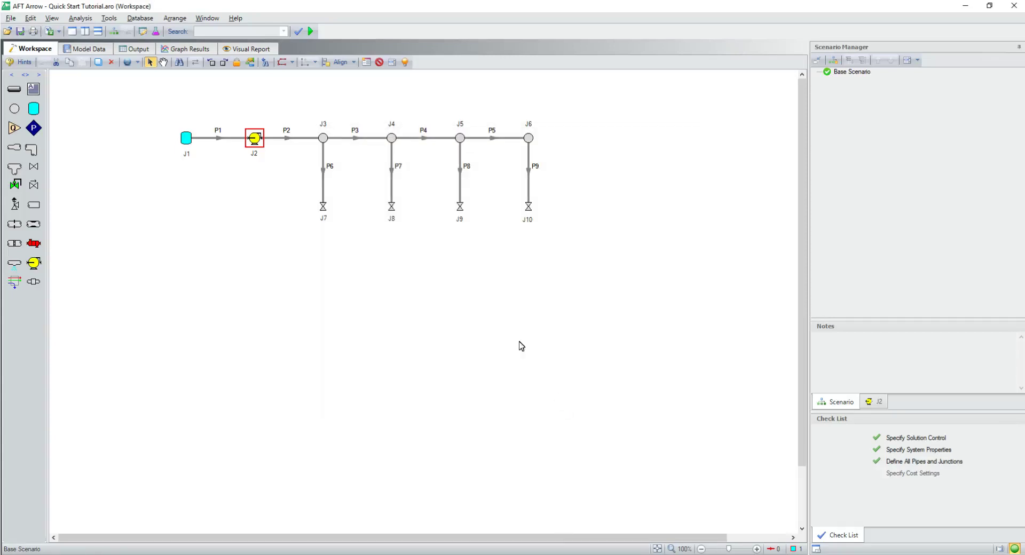
- Run the model, open the Output window and filter junction results to the Valve tab
left_click(309, 32)
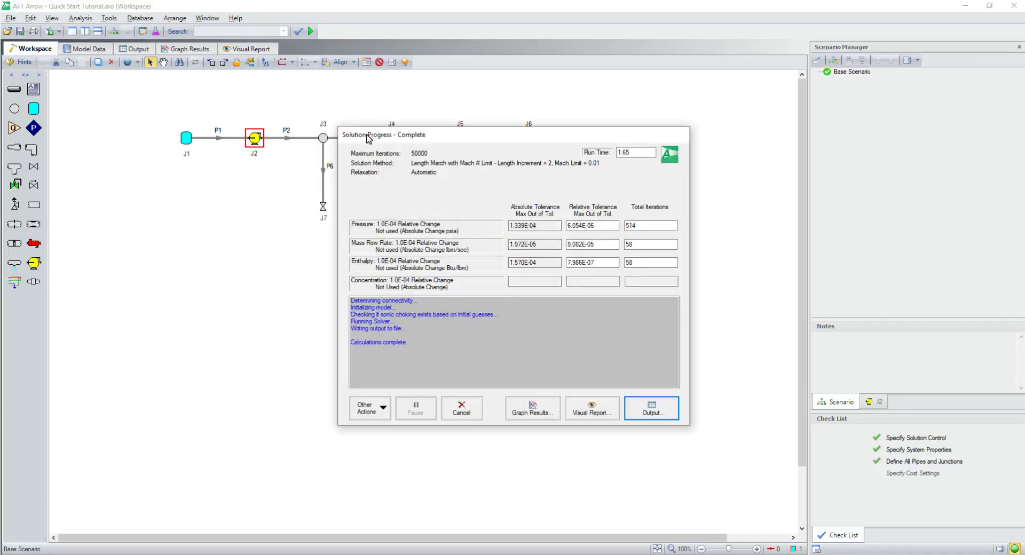
left_click(642, 406)
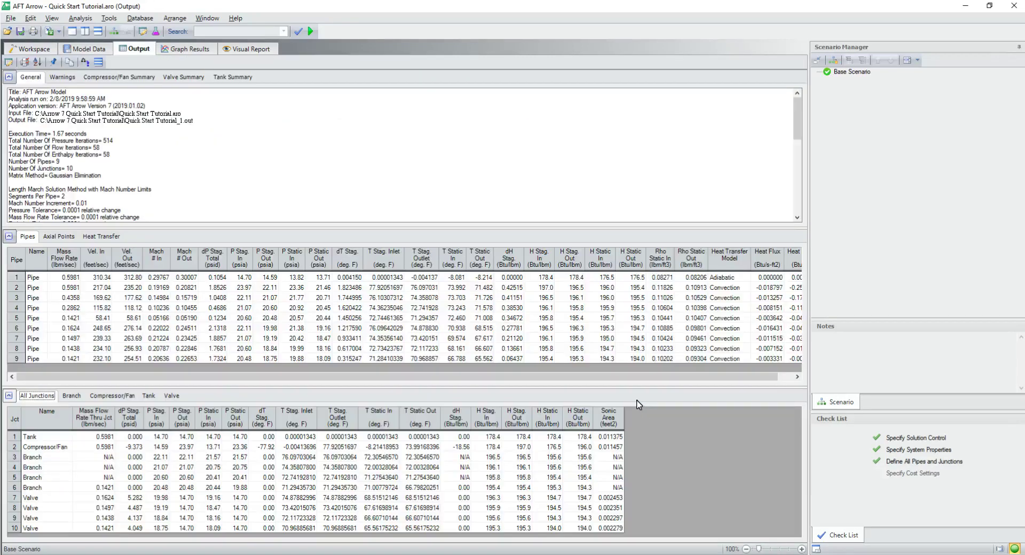
left_click(173, 397)
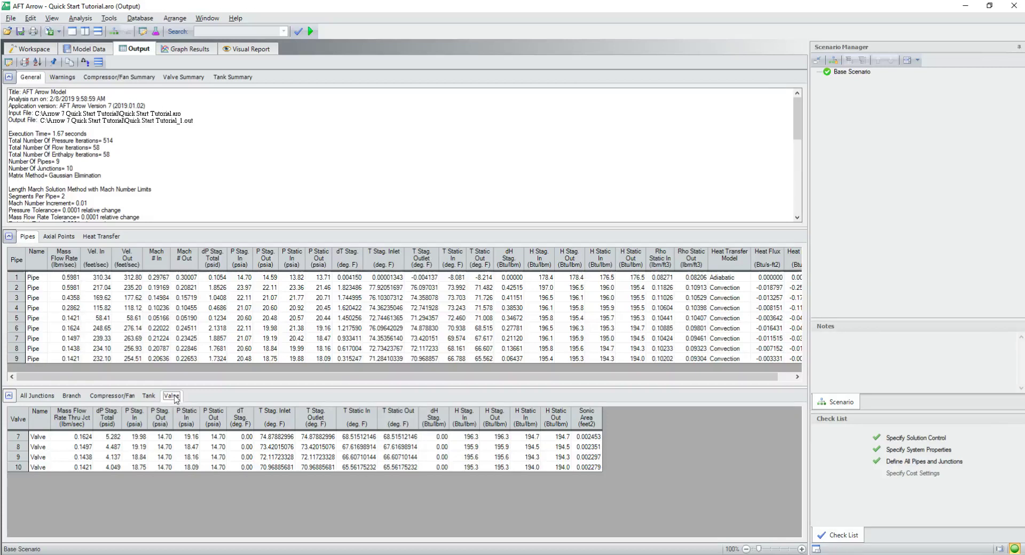